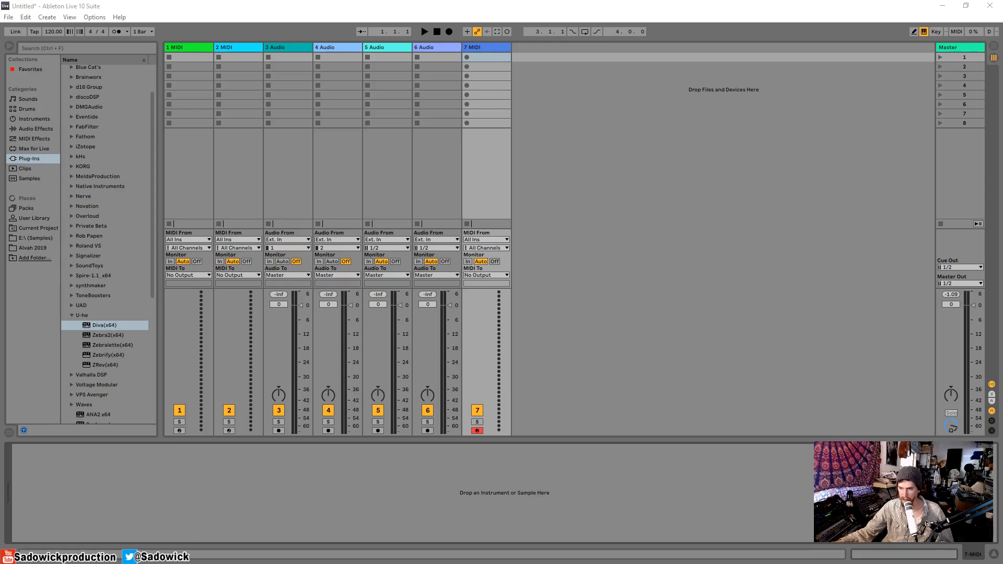
Load the Diva(x64) instrument onto MIDI track 7 and place its window over the session view.
double_click(102, 325)
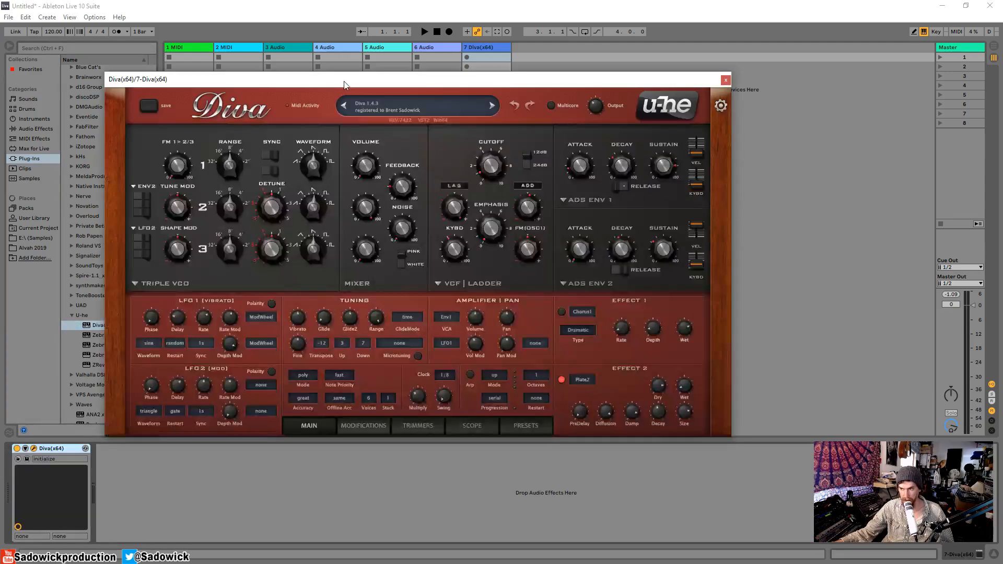
drag(344, 83, 295, 61)
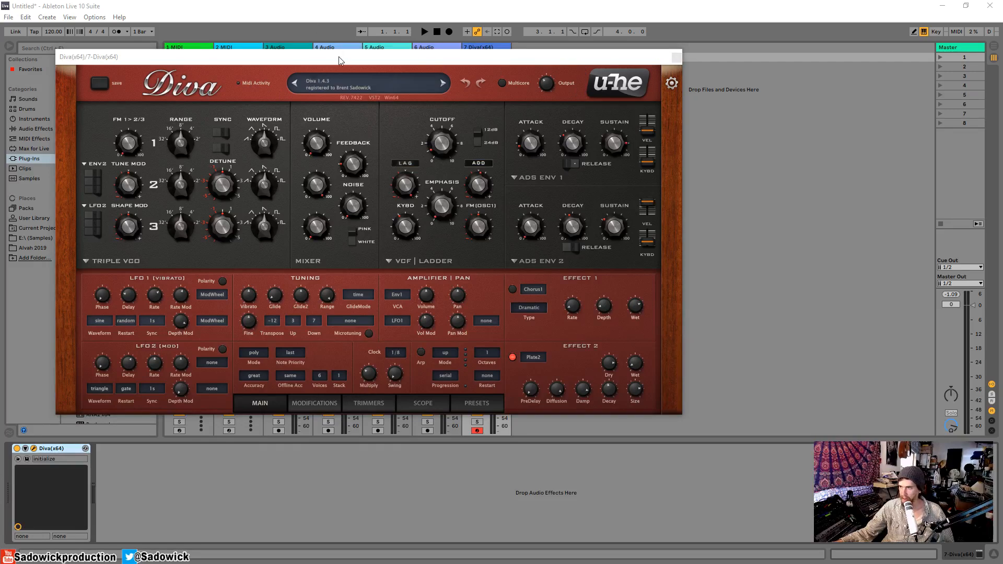
drag(341, 61, 386, 71)
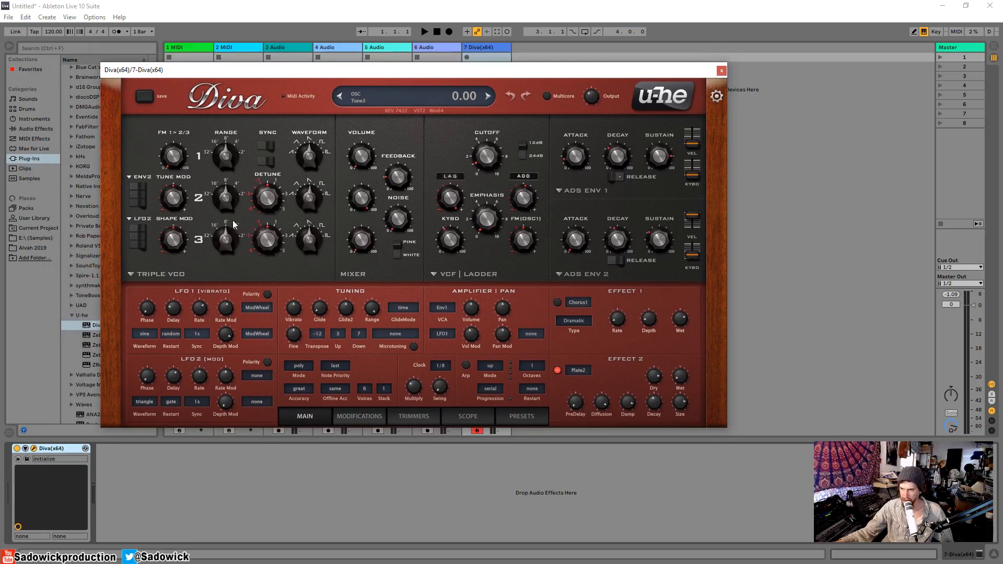
Try Diva's Dual VCO and Digital oscillator models, and return to the Triple VCO model.
click(135, 275)
click(164, 293)
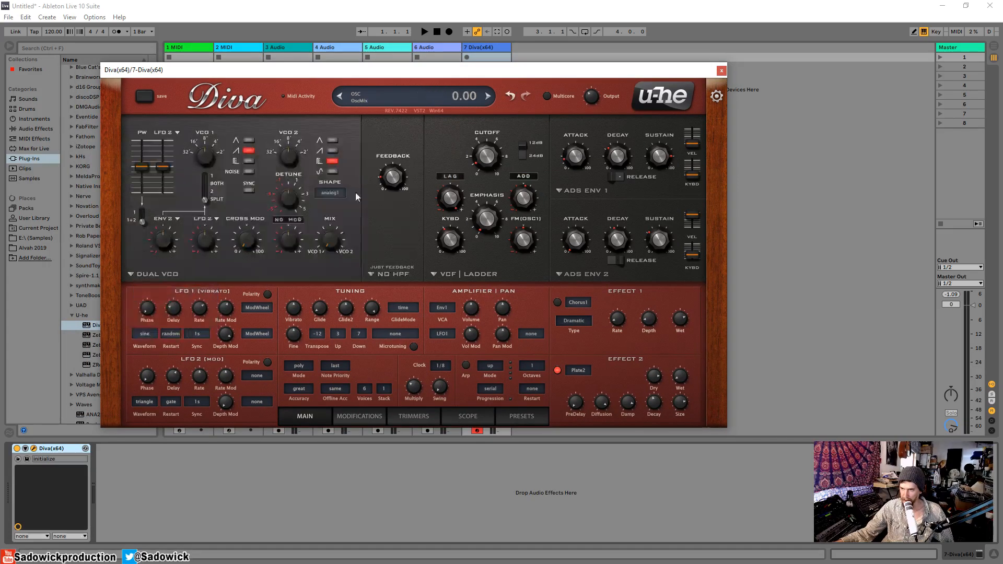
click(132, 274)
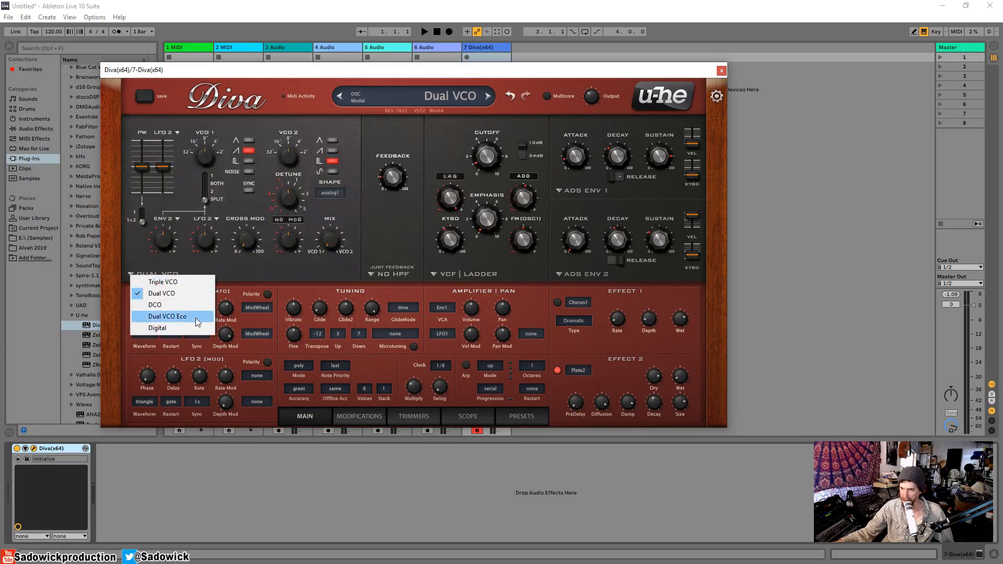
click(181, 329)
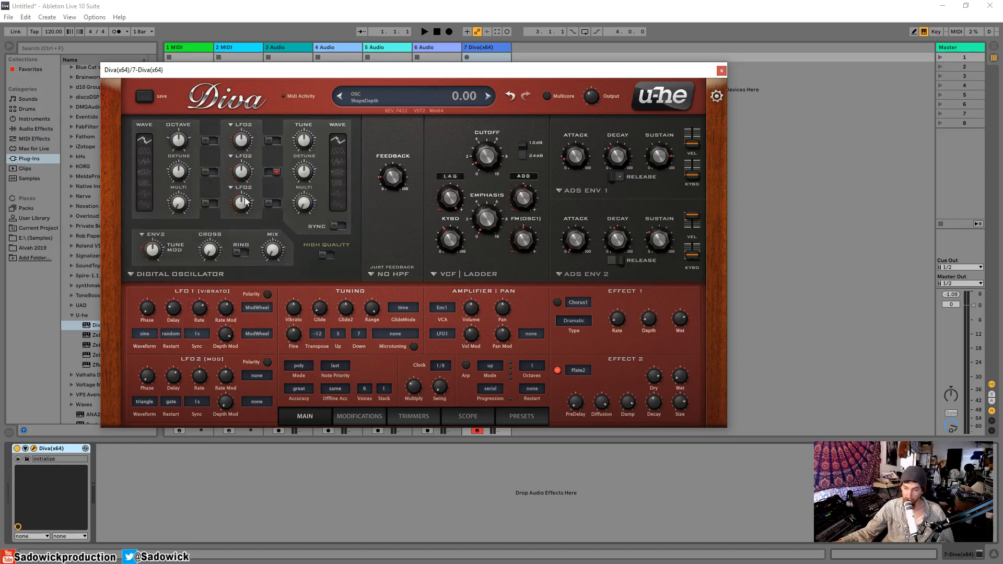
click(178, 275)
click(177, 280)
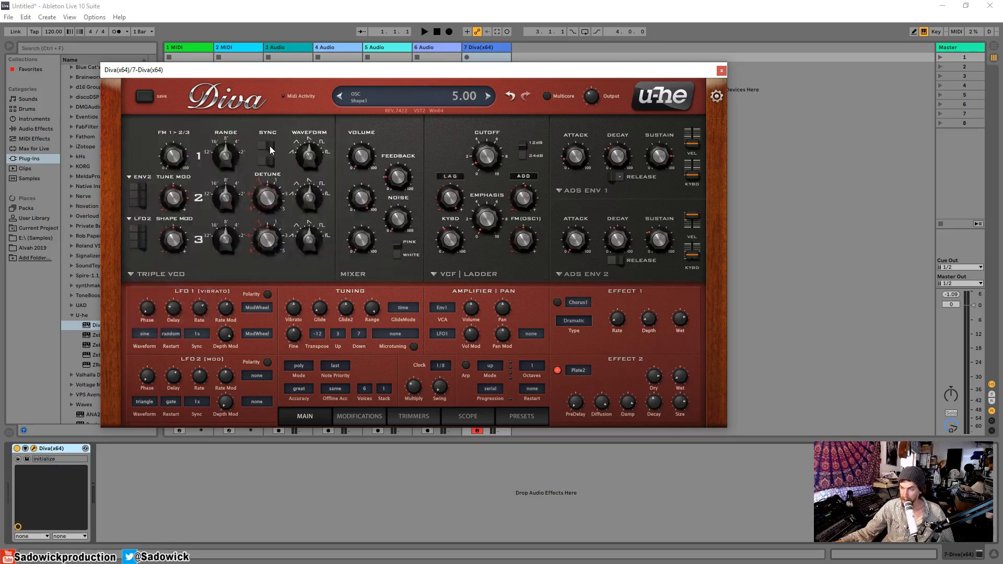
Close the Diva window and load Serum_x64 from the plug-in list onto a new track.
drag(288, 73, 266, 49)
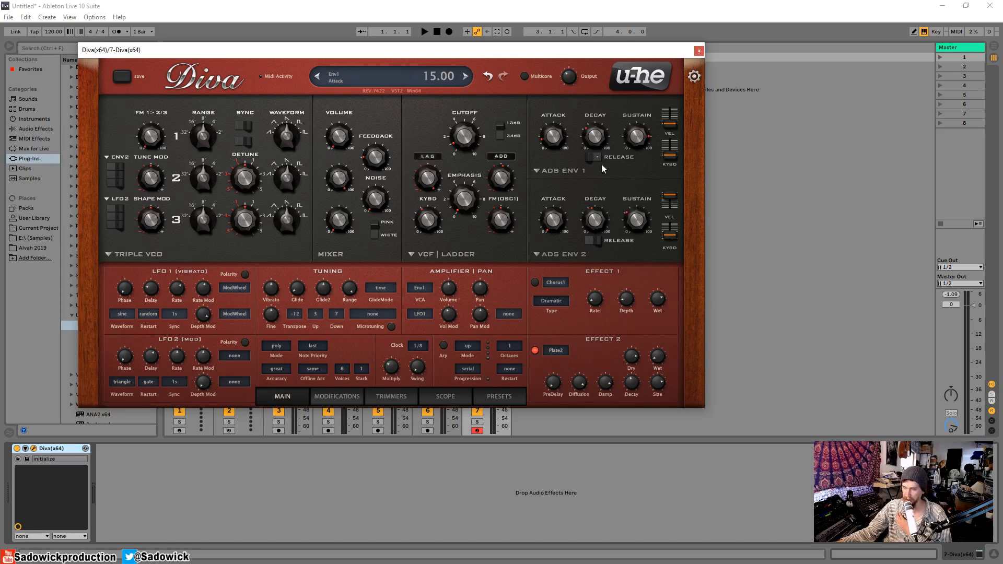
drag(651, 52, 631, 55)
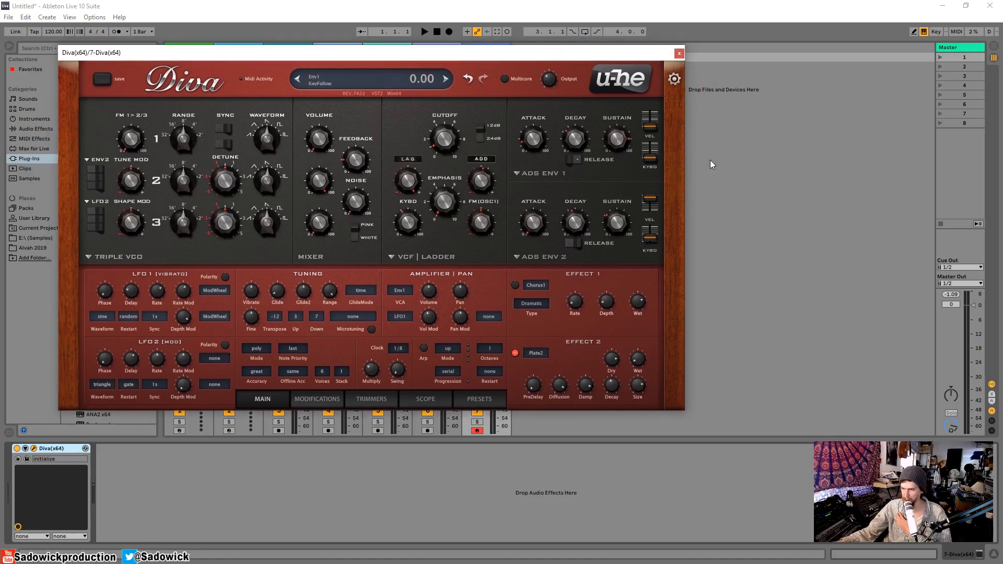
click(679, 53)
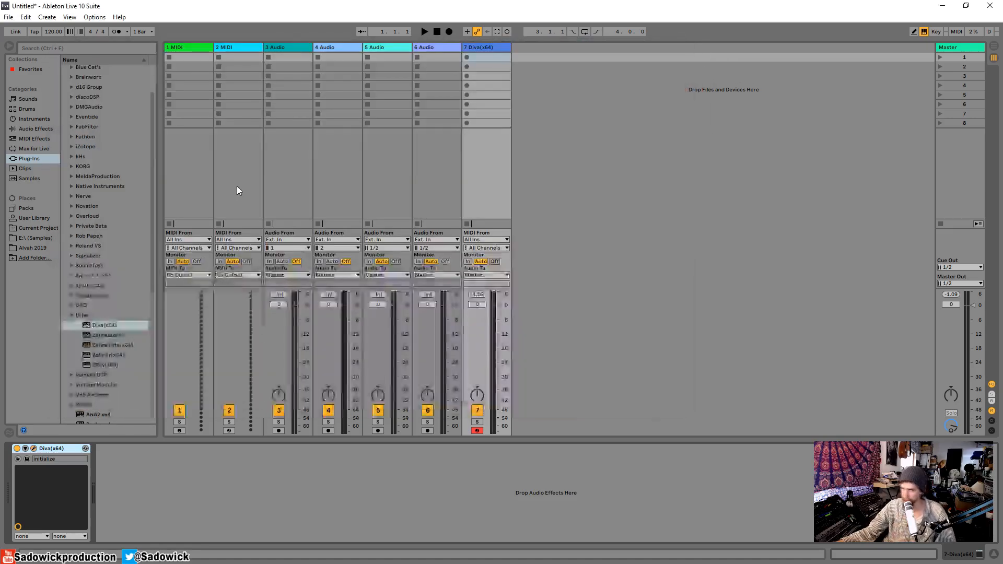
scroll(141, 277, down, 6)
scroll(140, 277, down, 3)
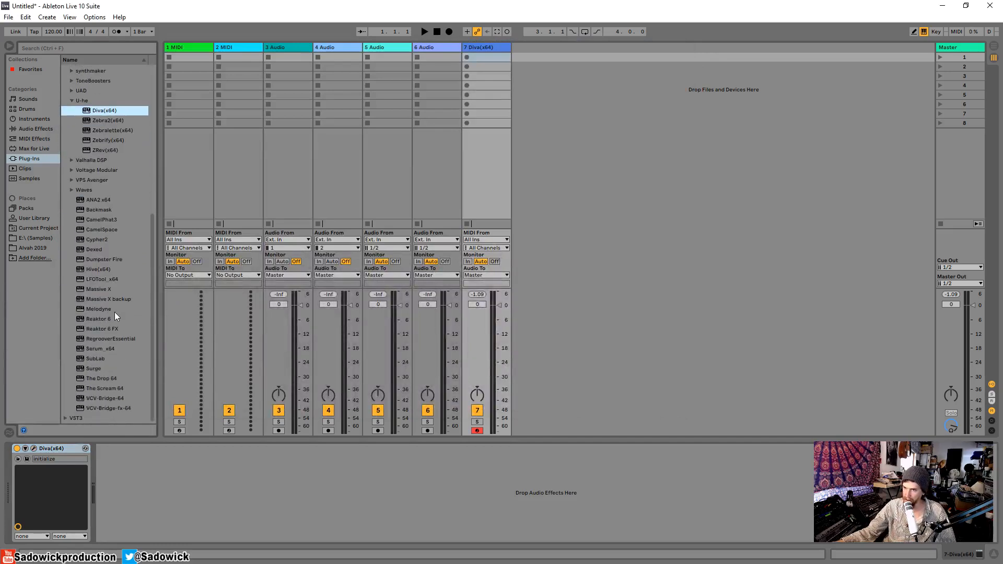
click(99, 349)
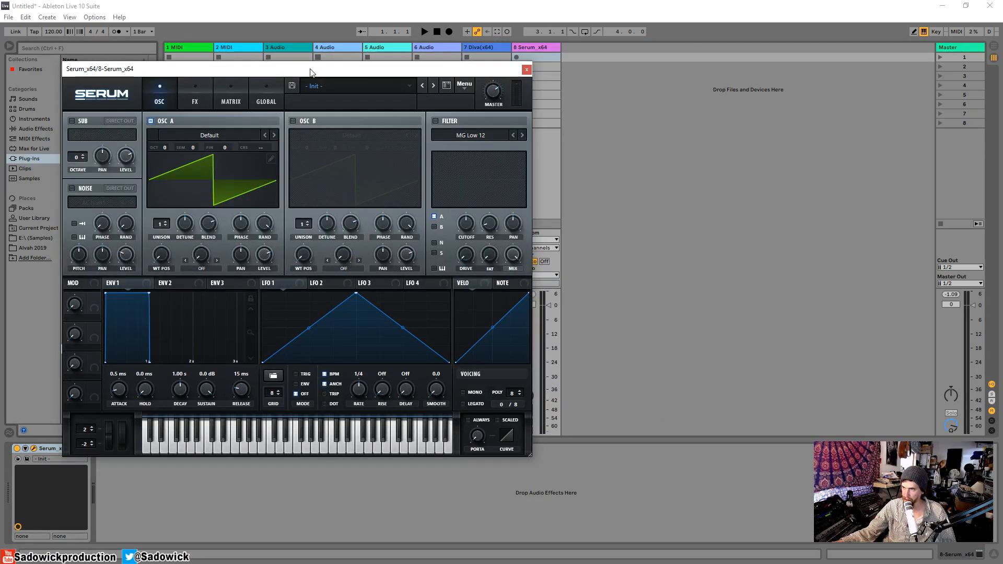
mouse_move(313, 65)
mouse_down()
mouse_move(292, 50)
mouse_move(300, 54)
mouse_up()
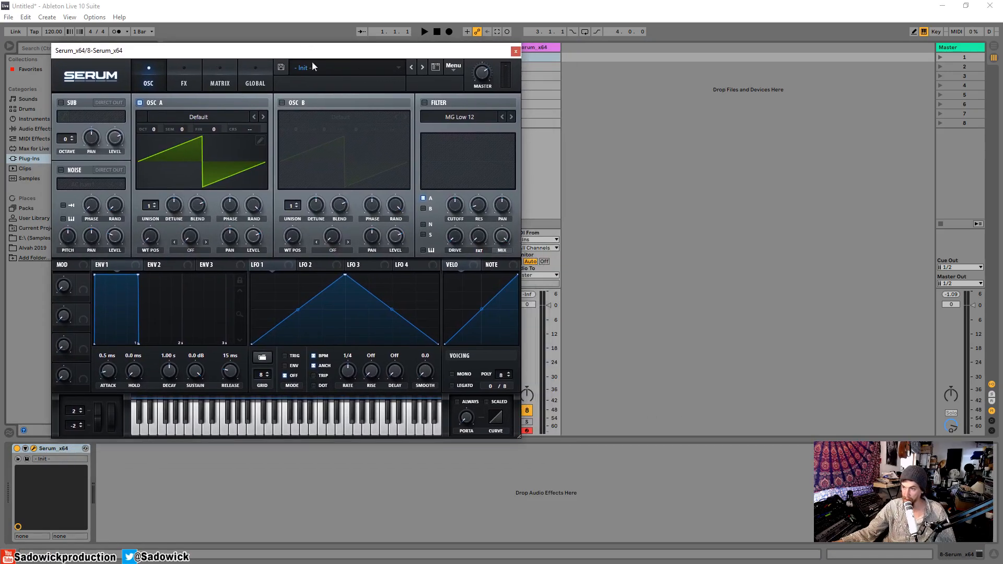
Load the analog Basic Mg wavetable into Serum's oscillator A and try its wavetable position control.
click(260, 143)
click(260, 144)
click(198, 117)
mouse_move(178, 128)
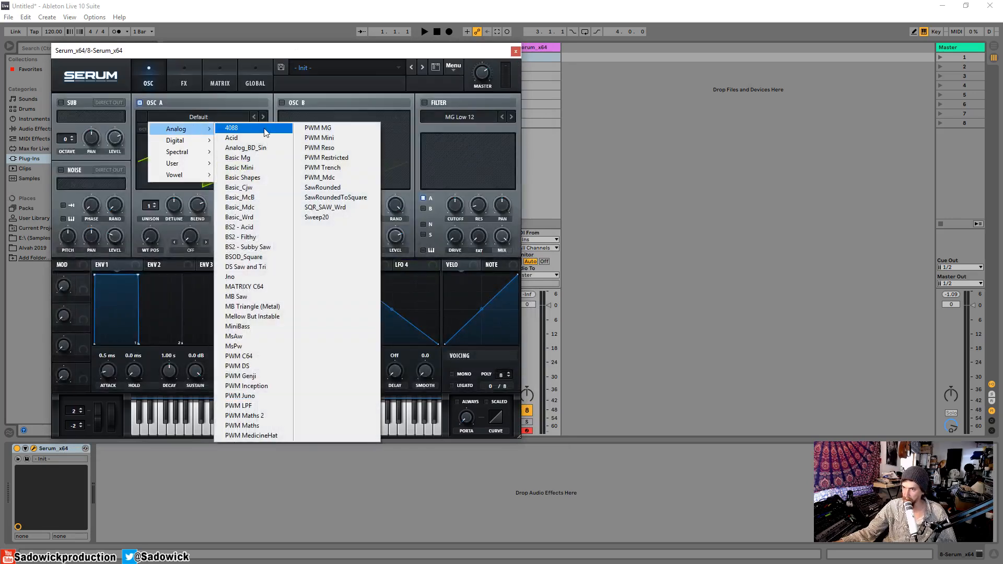
click(262, 165)
drag(163, 178, 180, 282)
drag(154, 242, 175, 331)
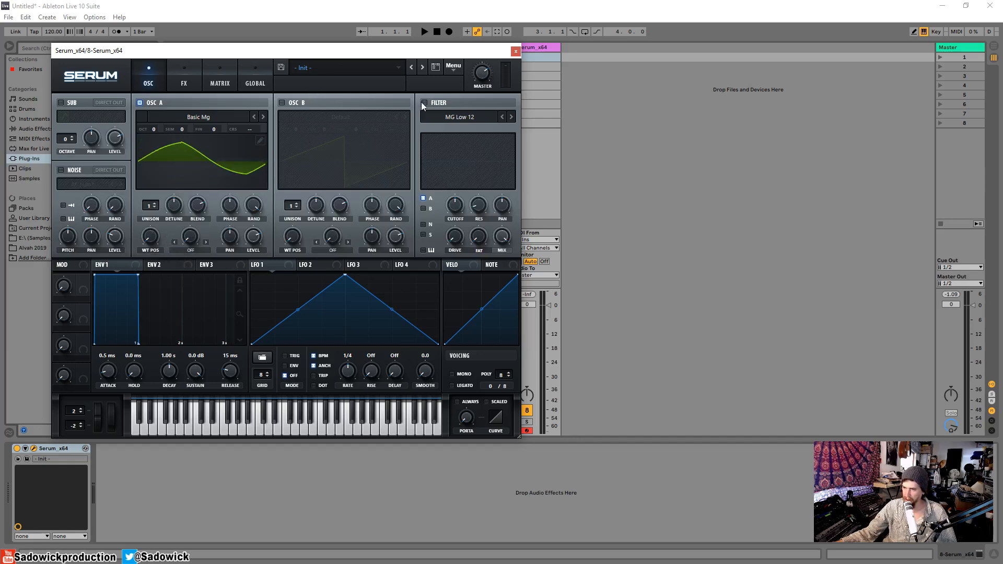
Move the Serum window aside and play test notes to hear the Basic Mg wavetable.
drag(288, 53, 318, 75)
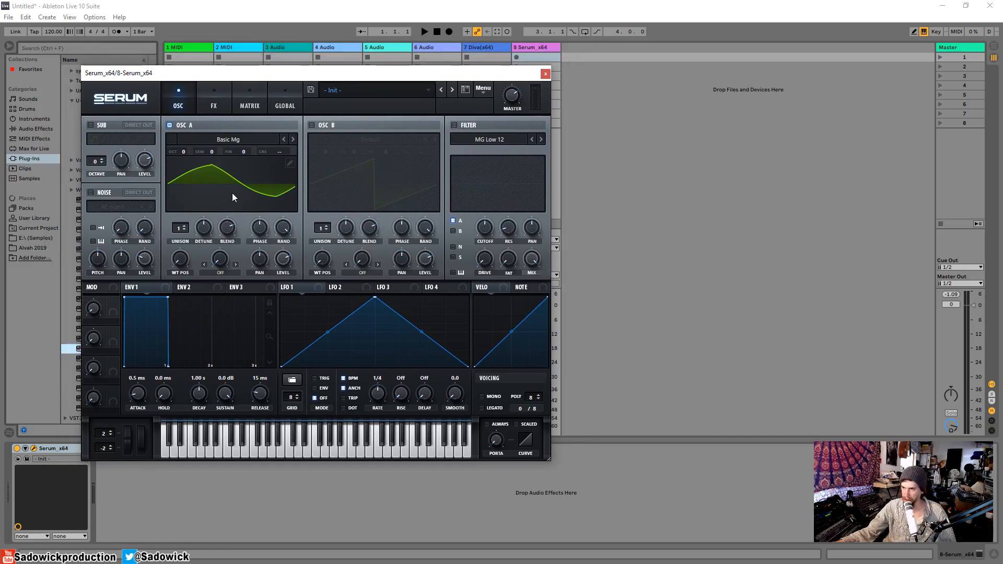
drag(262, 73, 198, 101)
drag(328, 107, 338, 92)
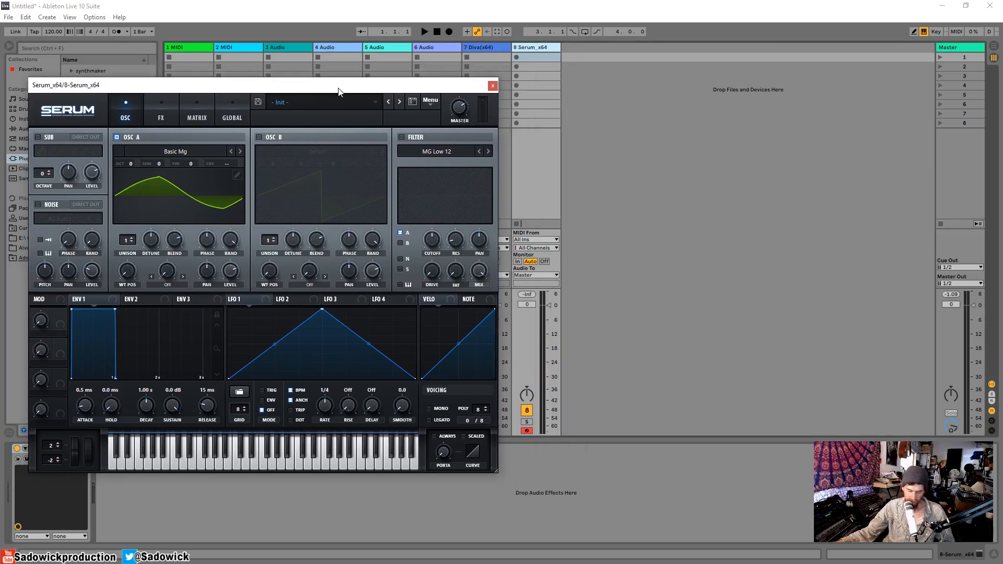
click(676, 172)
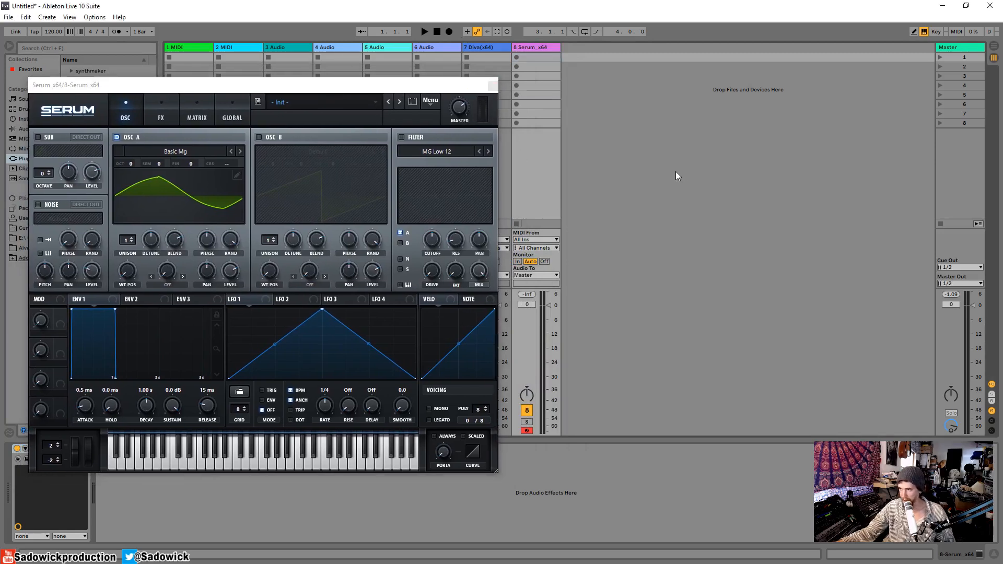
key(d)
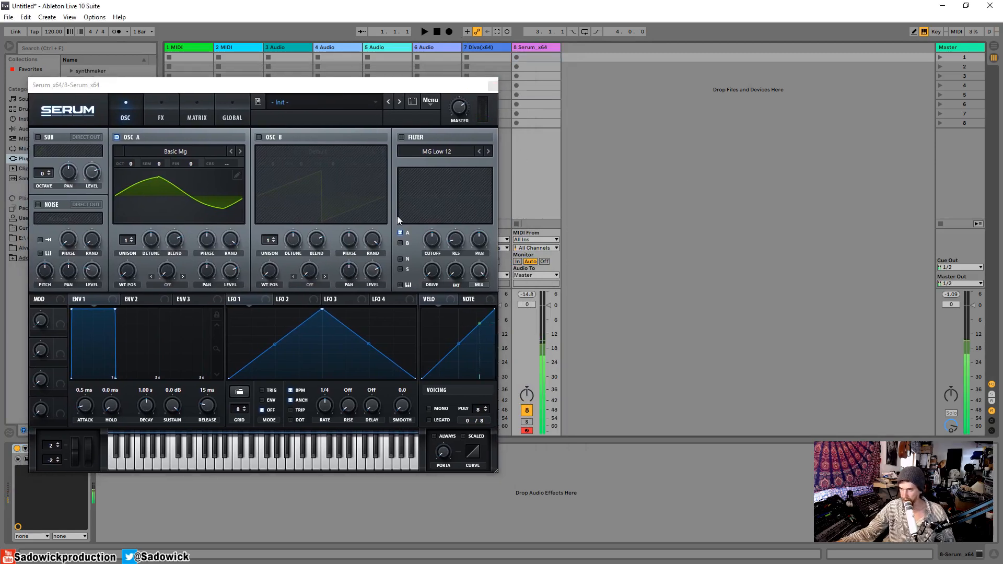
key(d)
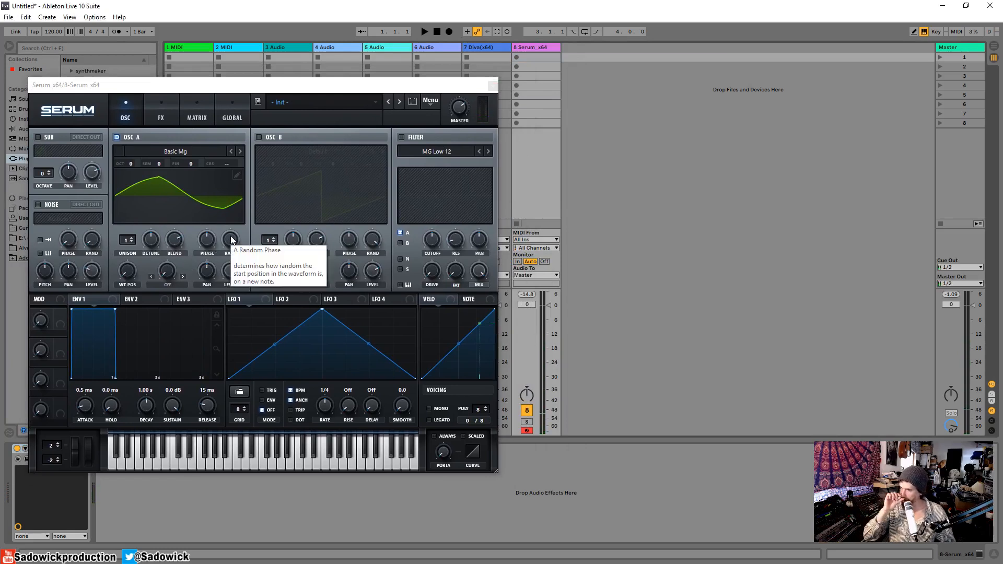
Turn down oscillator A's random phase and phase settings in Serum, and play a test note.
drag(232, 241, 235, 286)
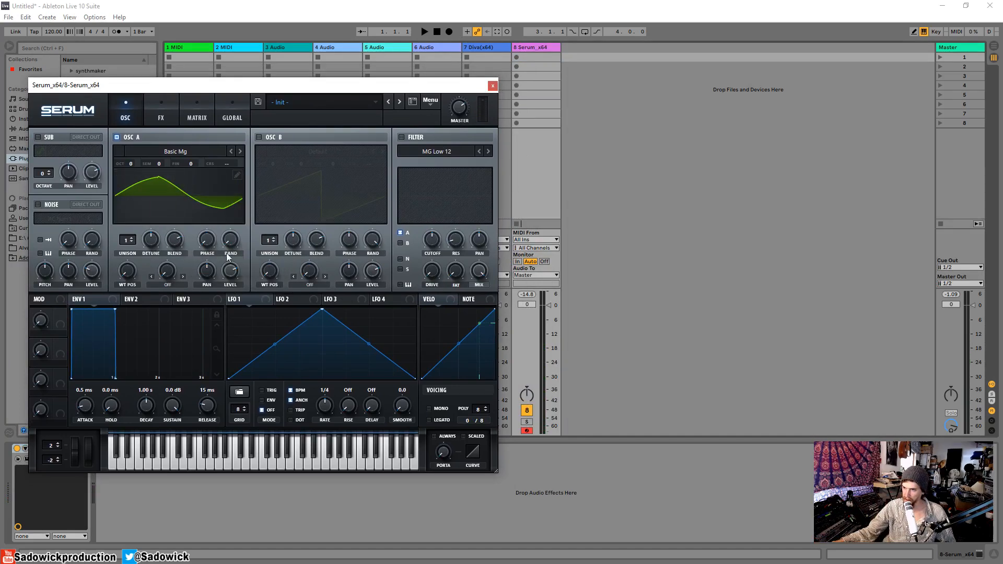
drag(209, 243, 202, 271)
key(d)
Set oscillator A's wavetable position to 33 and play test notes to hear the changed waveform.
drag(132, 271, 133, 245)
key(d)
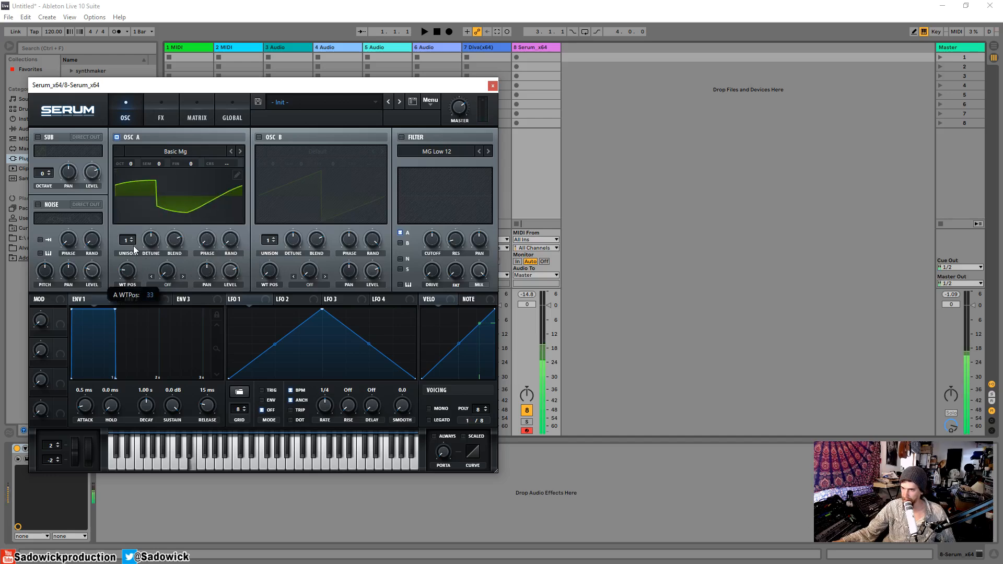
key(d)
key(d)
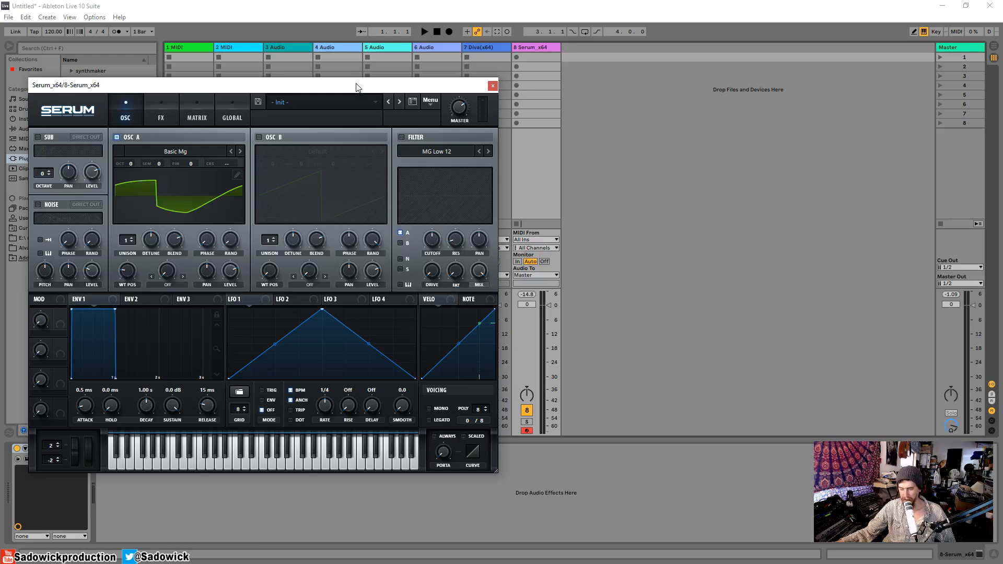
Reopen Diva from its track, move its window aside, and open Serum next to it for comparison.
click(492, 86)
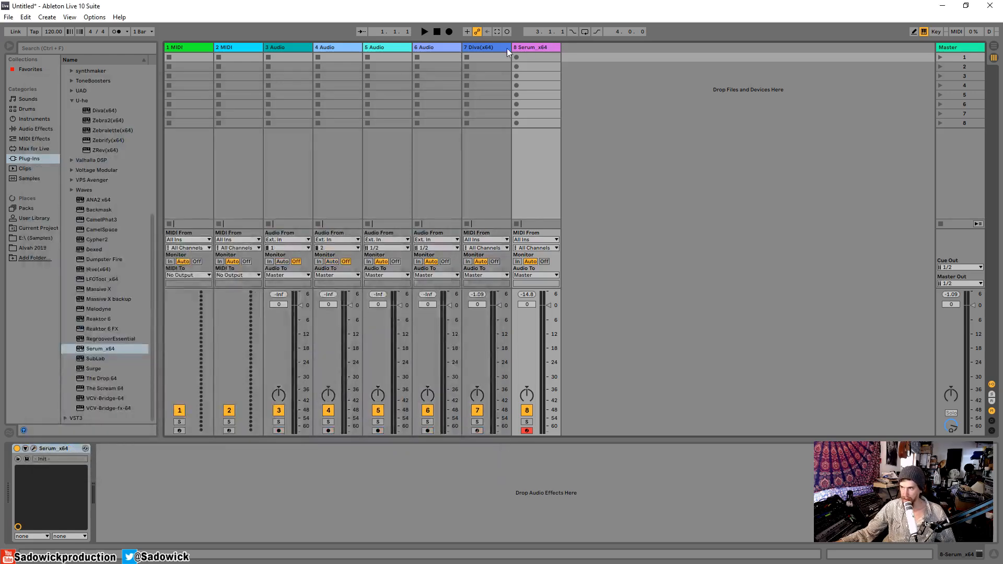
click(493, 48)
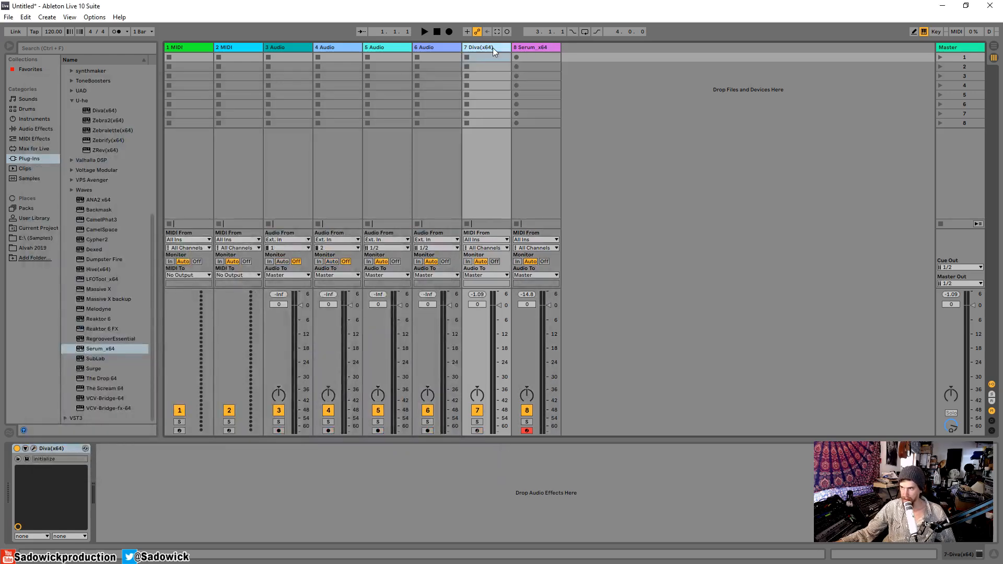
click(34, 447)
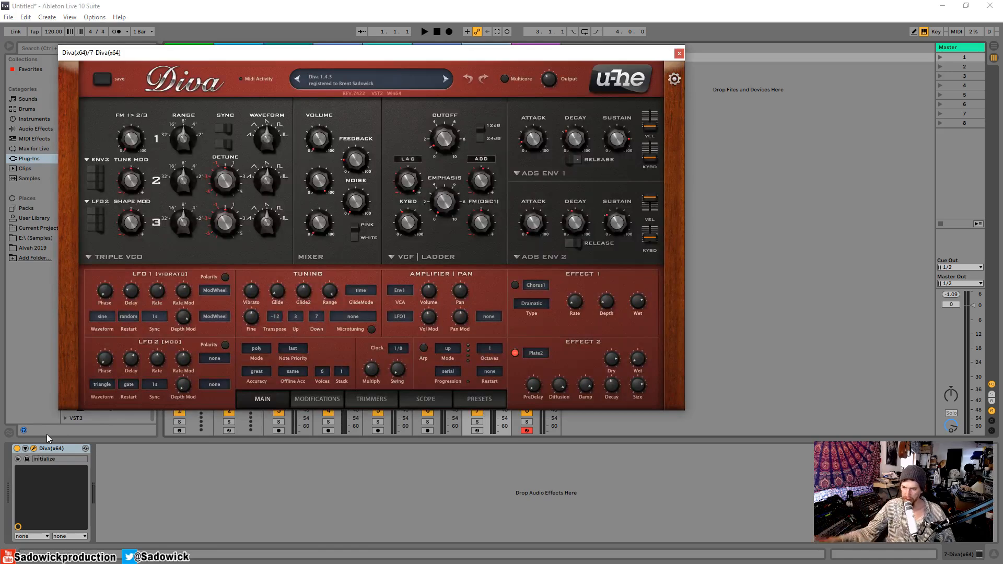
drag(600, 52, 550, 104)
click(540, 48)
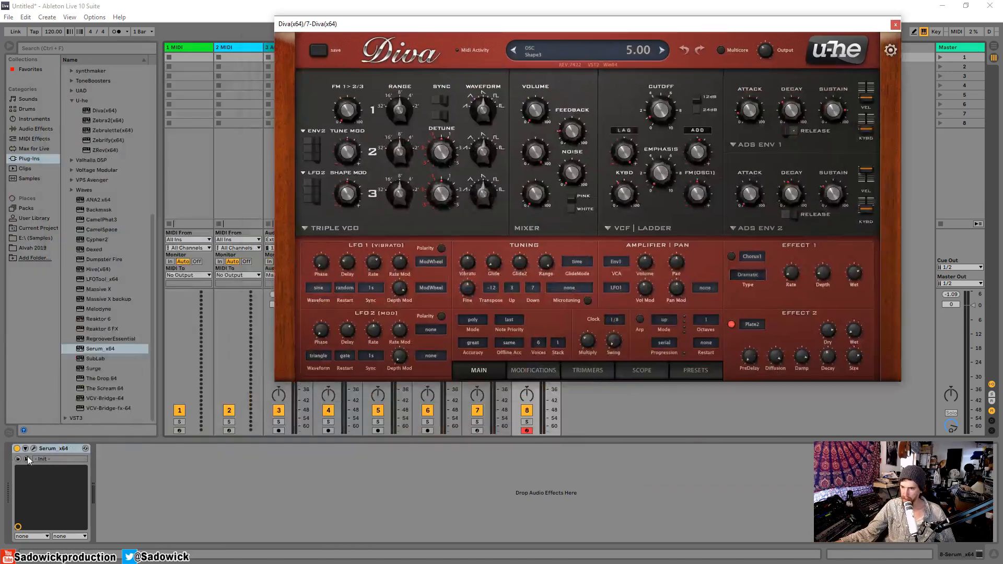
click(34, 448)
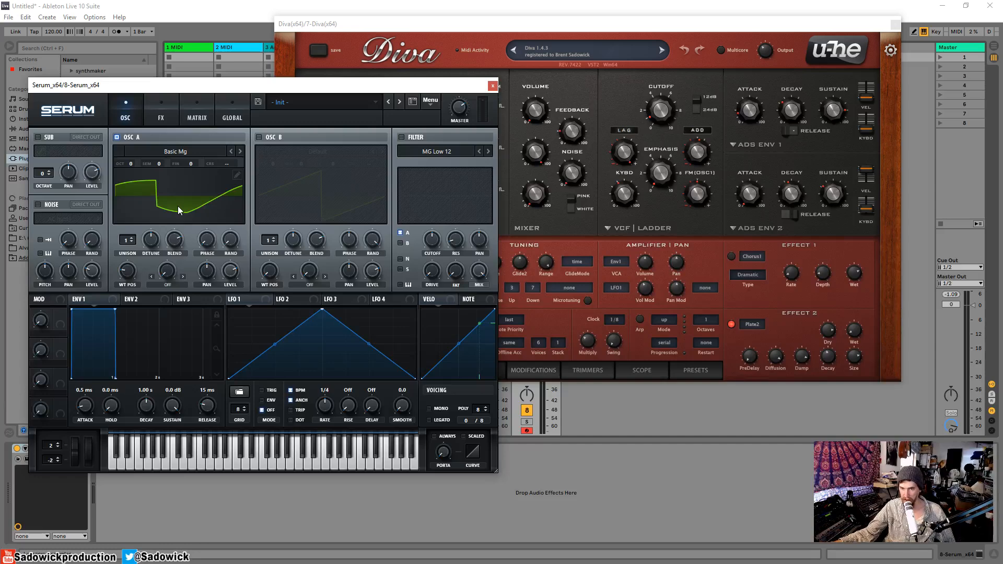
Close the Serum window and bring the Diva window back over the session view.
click(493, 86)
drag(556, 24, 394, 68)
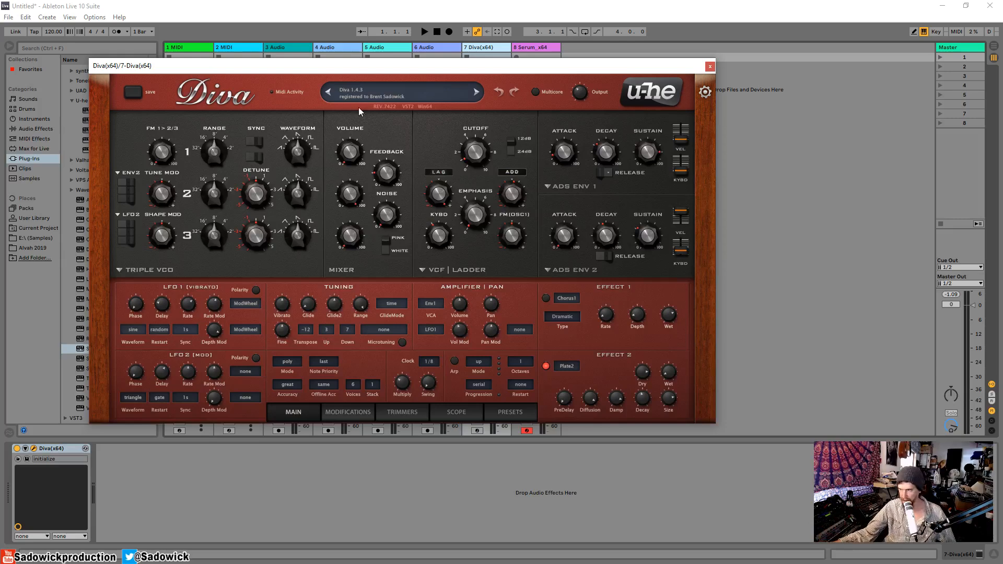
drag(368, 67, 347, 72)
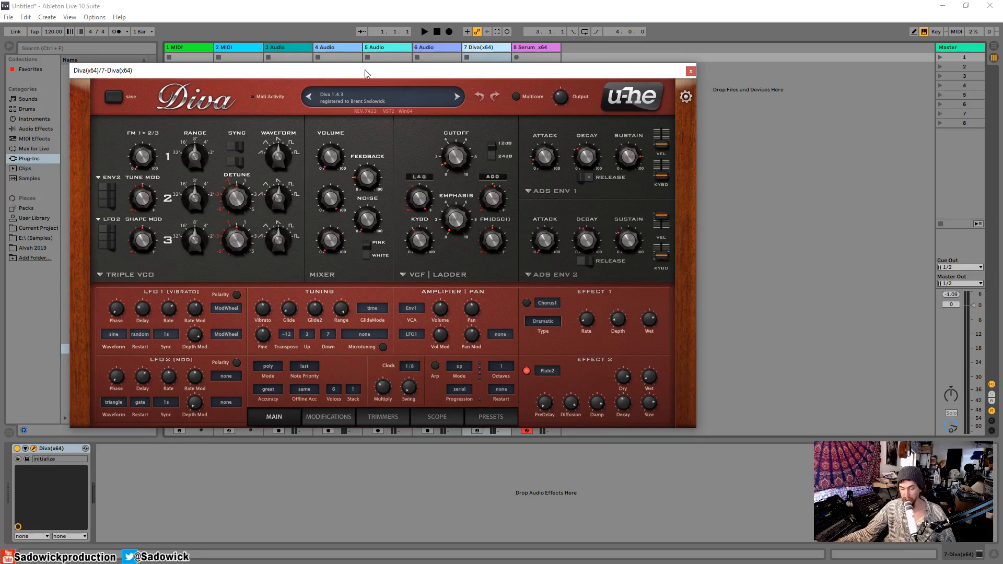
mouse_move(368, 73)
mouse_down()
mouse_move(362, 80)
mouse_move(403, 79)
mouse_move(377, 79)
mouse_up()
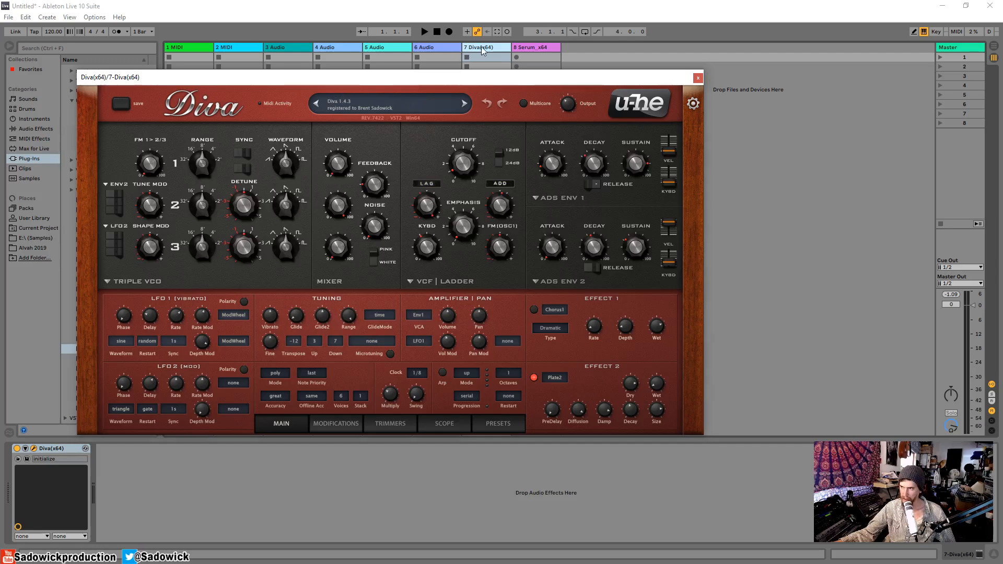
drag(458, 79, 448, 82)
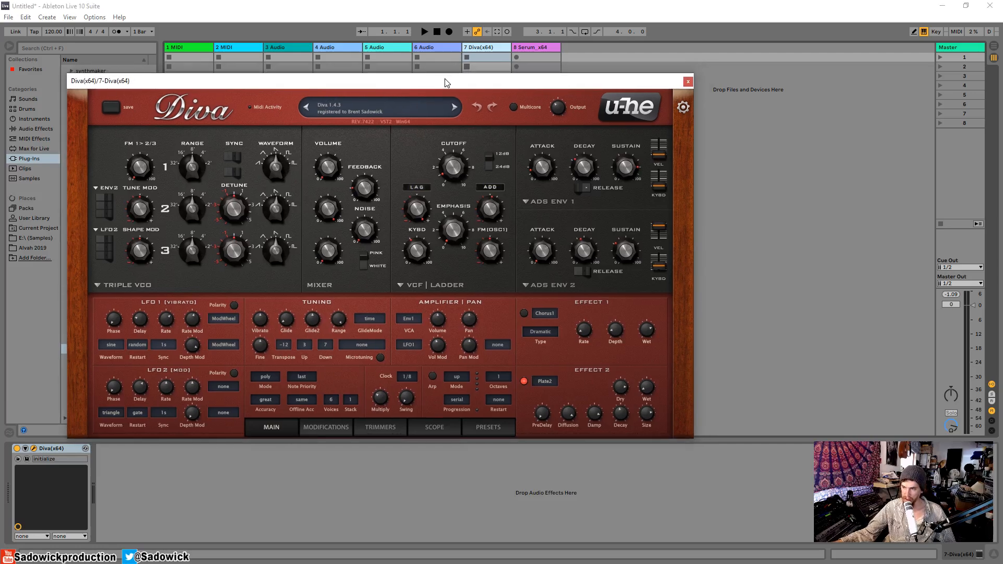
drag(448, 83, 458, 69)
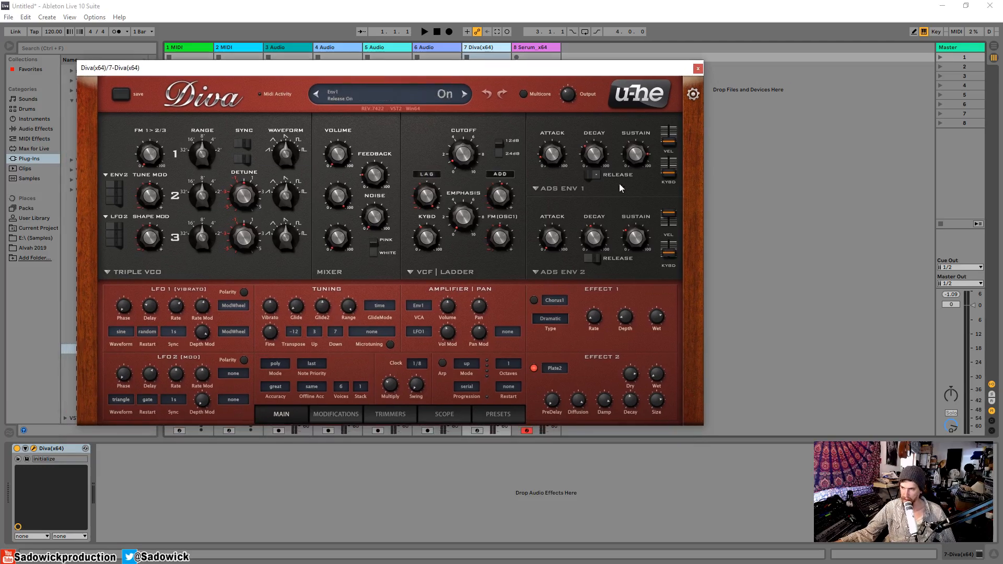
Set Diva's filter cutoff to 139 and the sustain of envelope 2 to 26.
drag(484, 69, 428, 74)
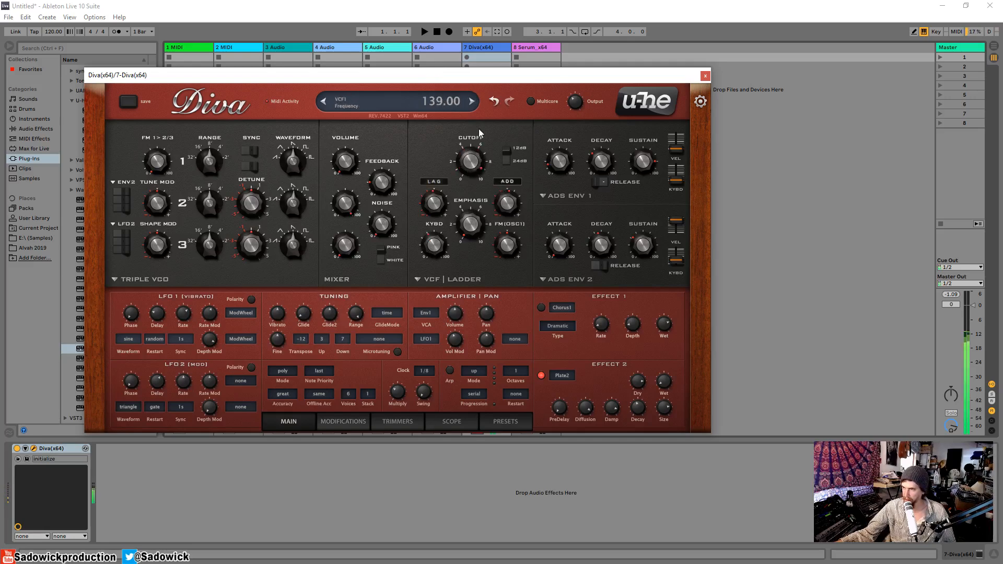
drag(605, 265, 644, 250)
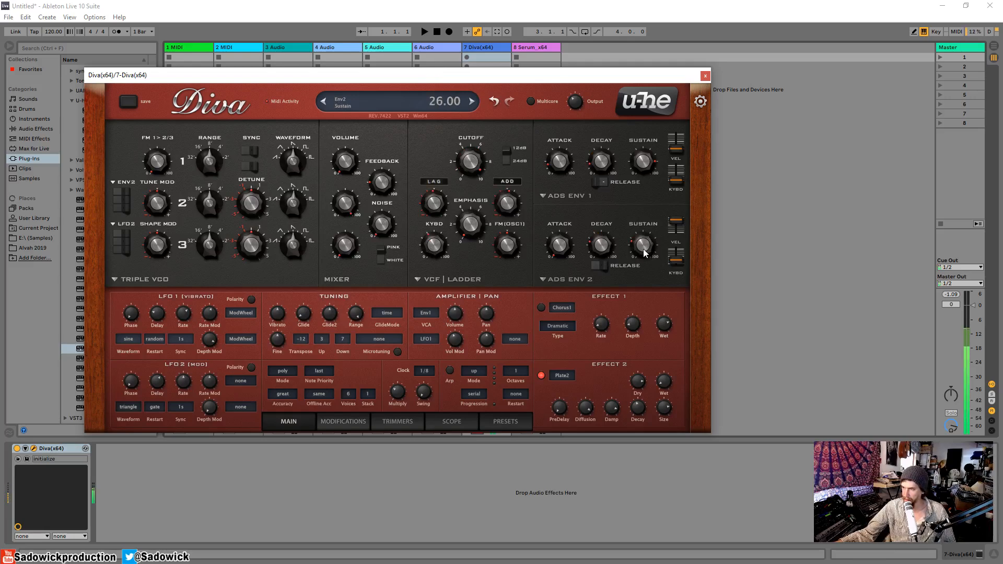
Switch off the Plate2 effect and raise oscillator 1's detune for voice 1 on the Trimmers page.
click(541, 375)
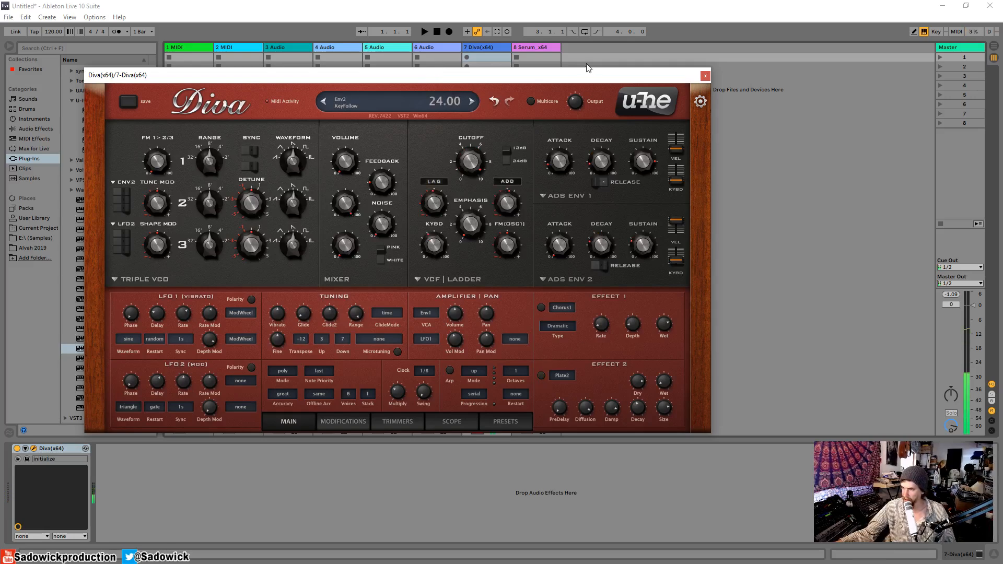
drag(585, 76, 625, 111)
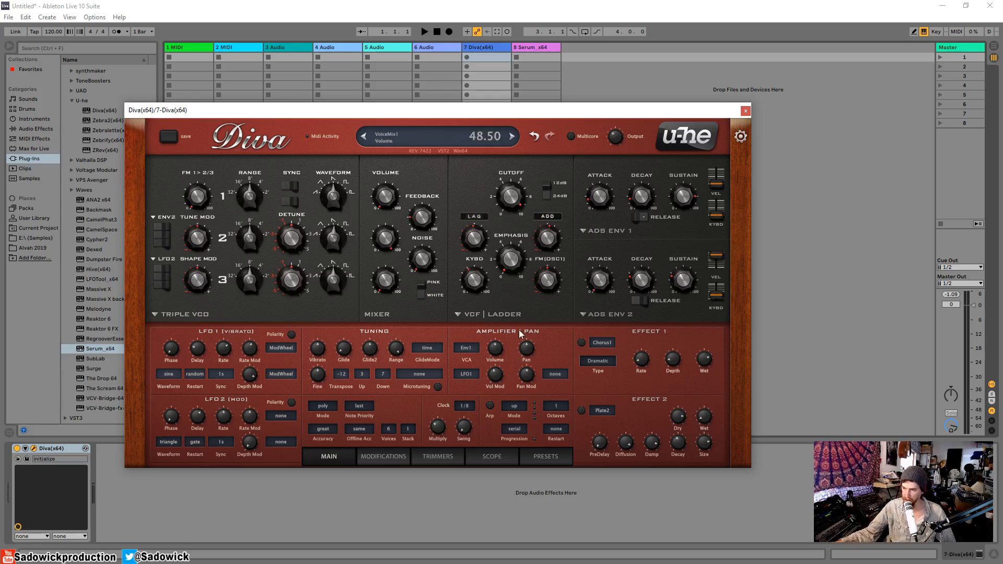
click(447, 457)
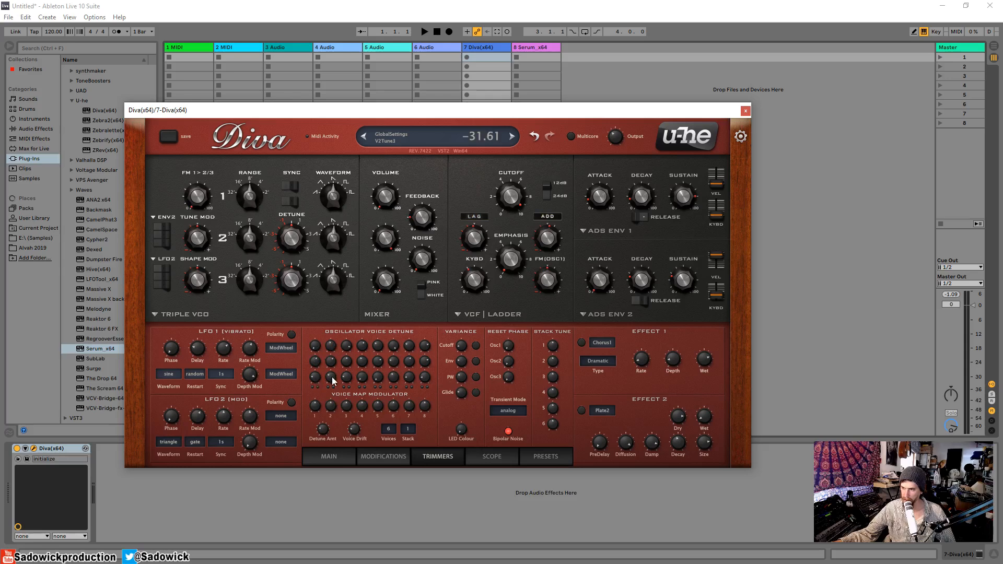
drag(315, 348, 321, 303)
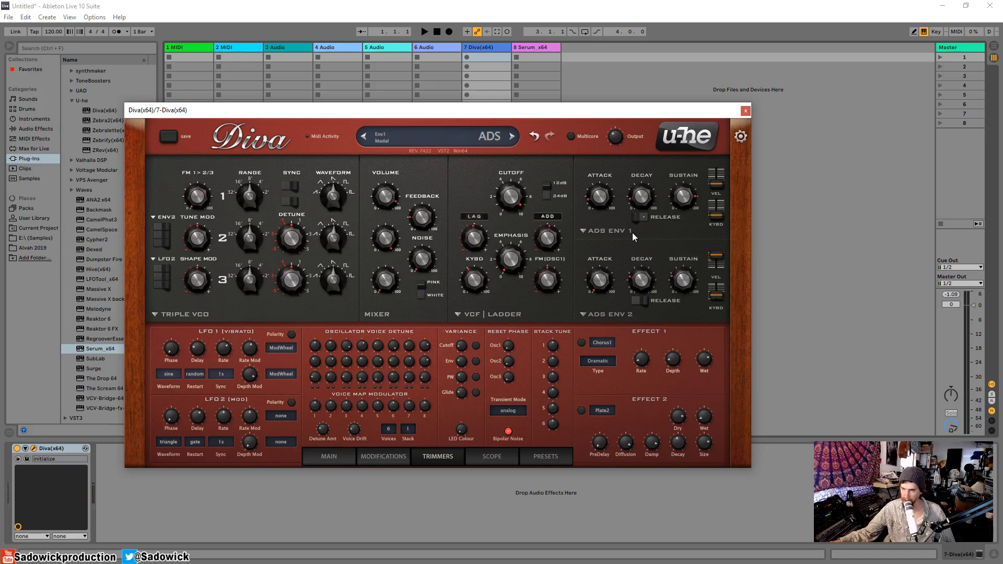
Try detune amounts of 90 and 92.50 in the trimmers, and settle on 42.50.
drag(361, 106, 349, 105)
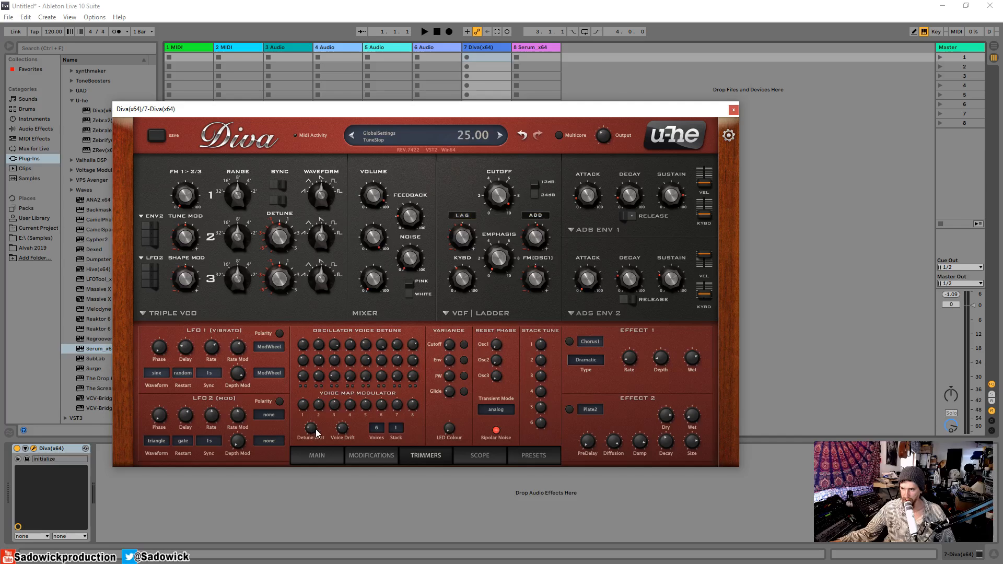
drag(313, 432, 321, 364)
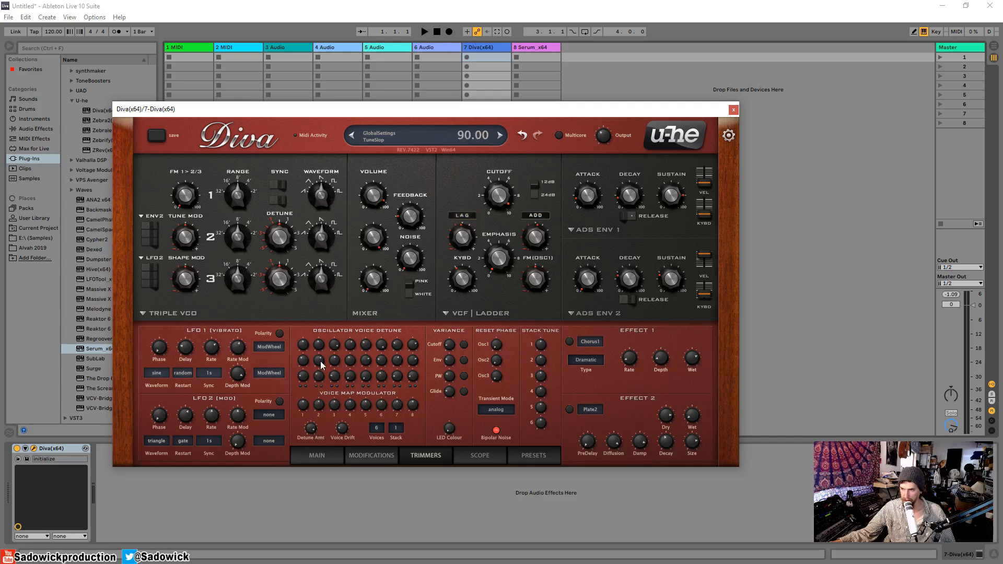
drag(314, 428, 314, 426)
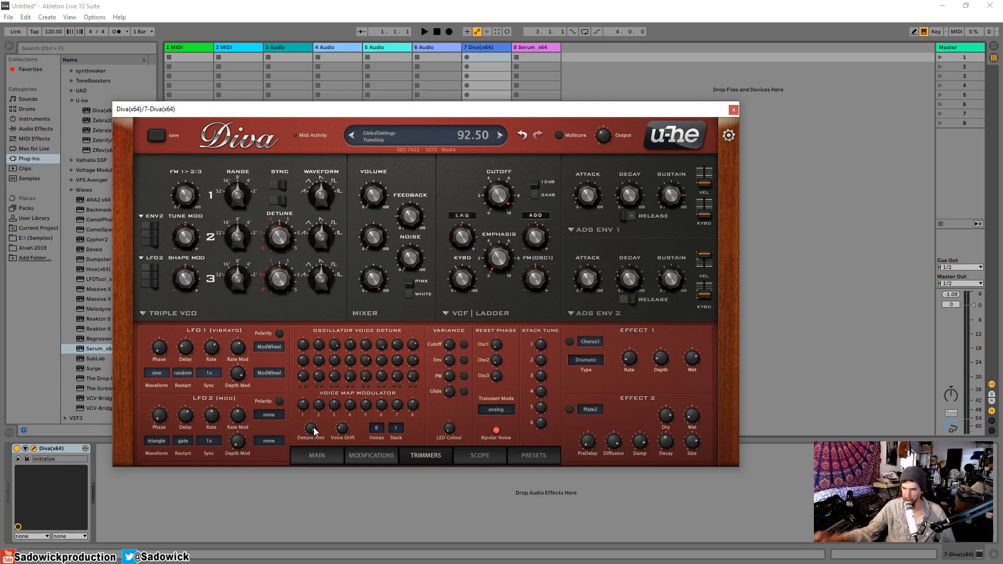
drag(314, 436, 308, 480)
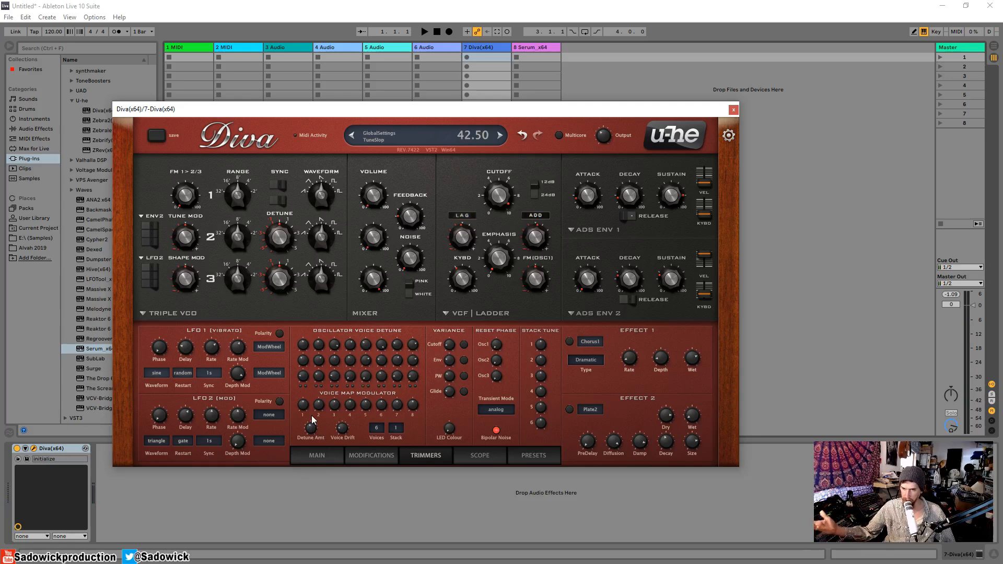
Lower the detune amount slightly and raise oscillator 3's detune for voice 4.
mouse_move(312, 433)
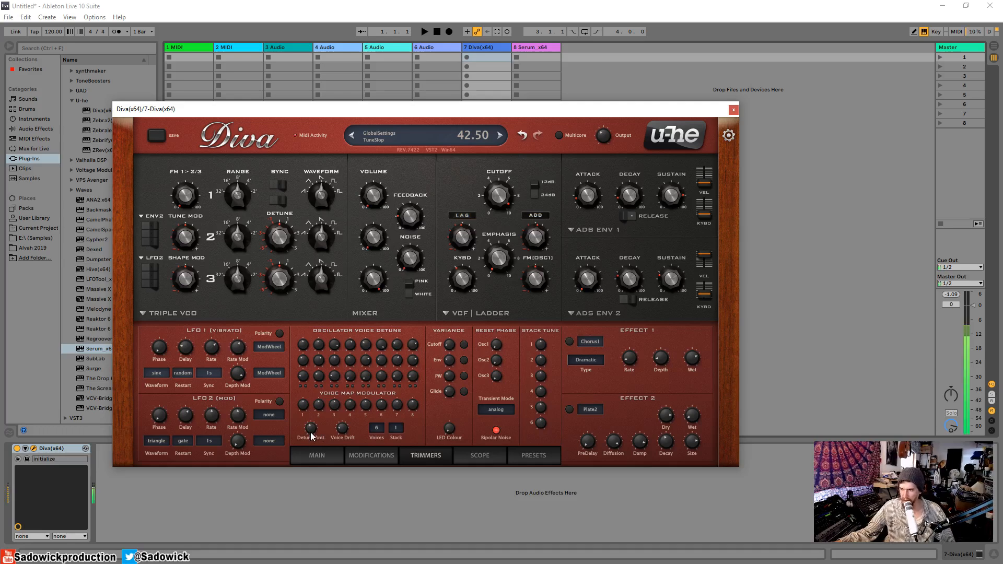
drag(314, 434, 312, 441)
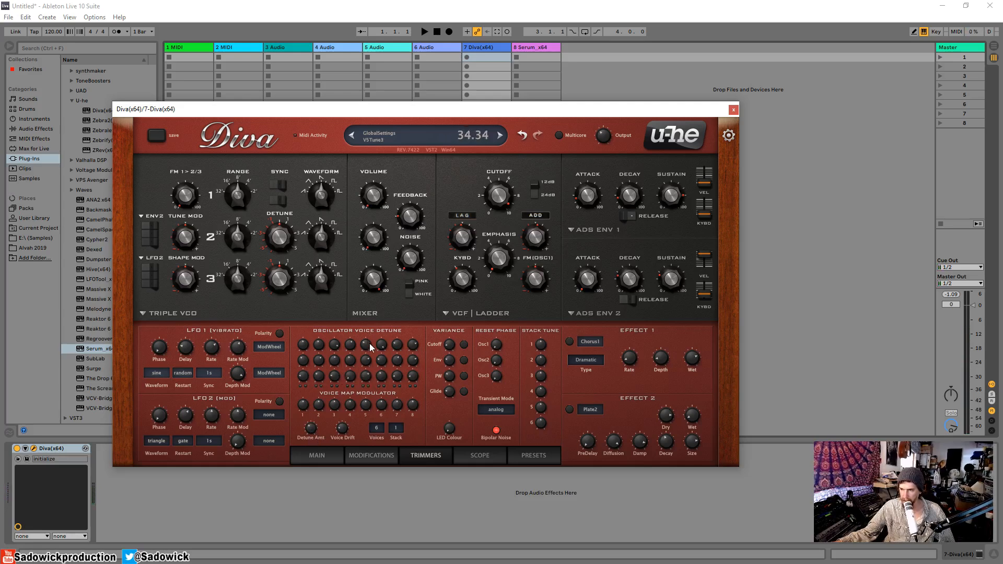
drag(352, 374, 354, 356)
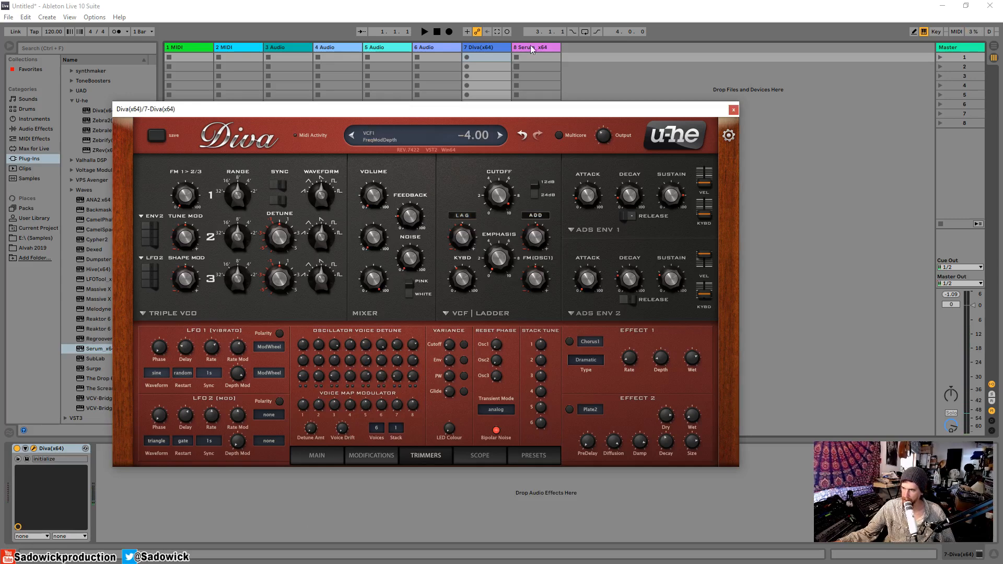
Arm the Serum track briefly for comparison, and return record arming and the plug-in window to Diva.
click(514, 85)
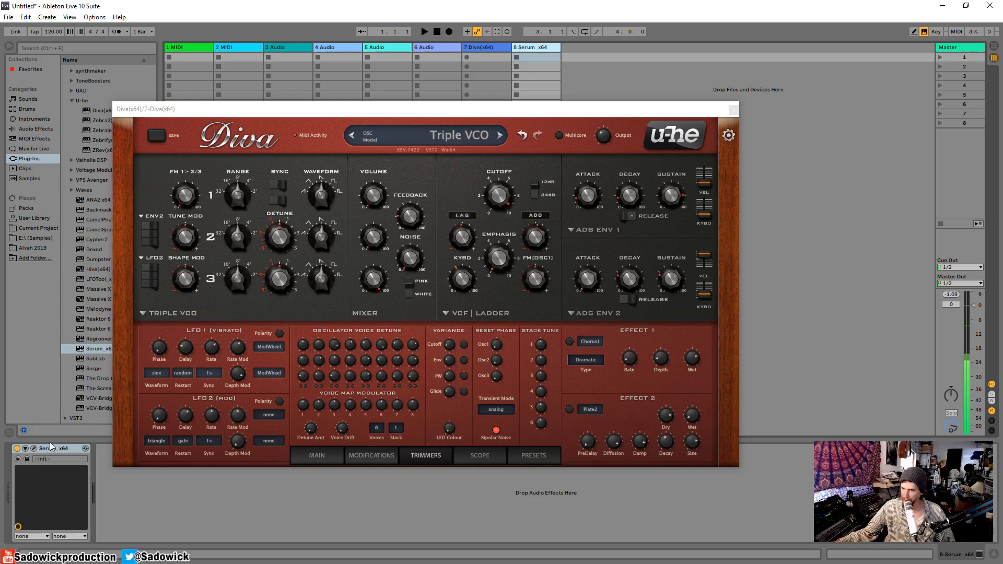
drag(537, 107, 499, 31)
click(527, 431)
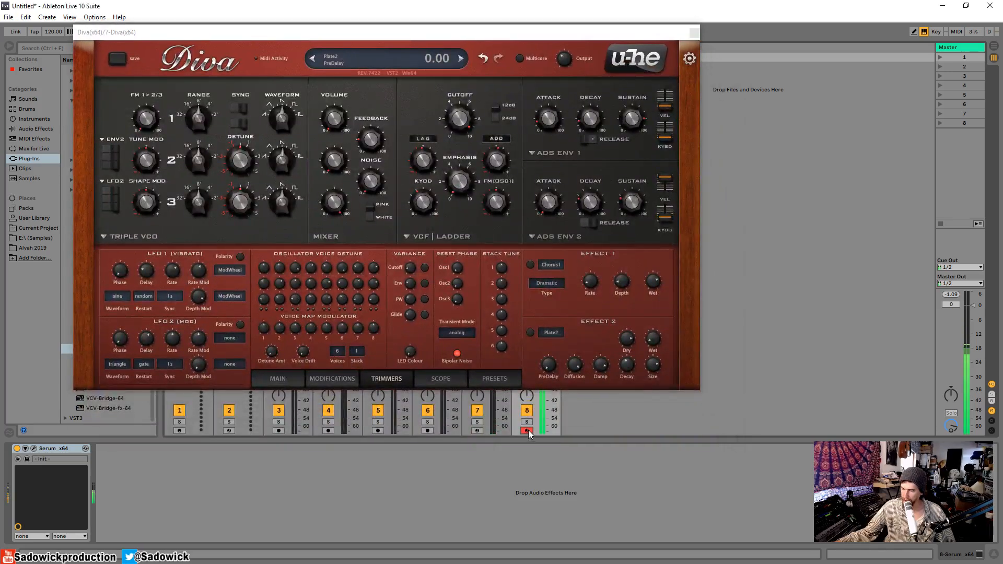
click(477, 431)
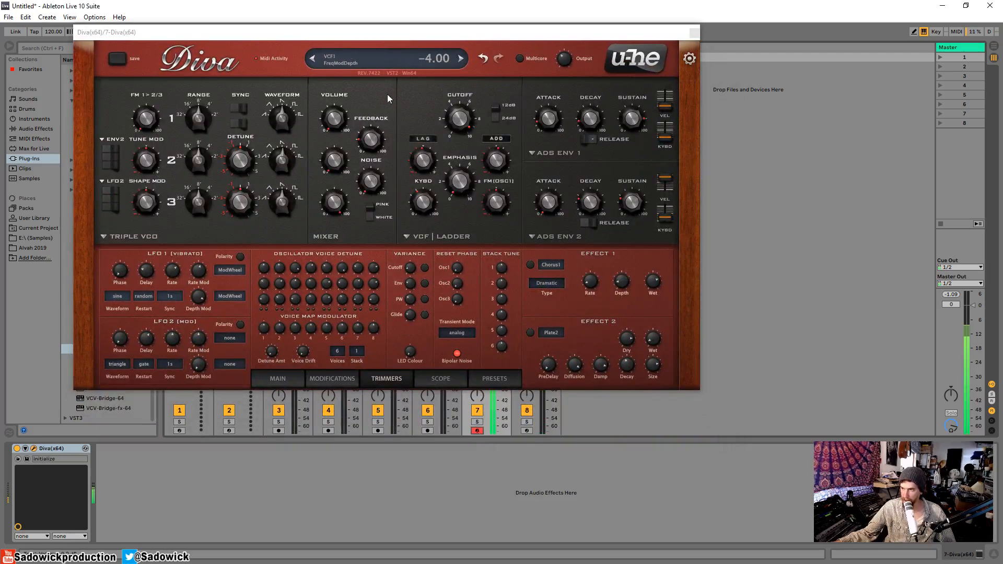
drag(386, 33, 417, 132)
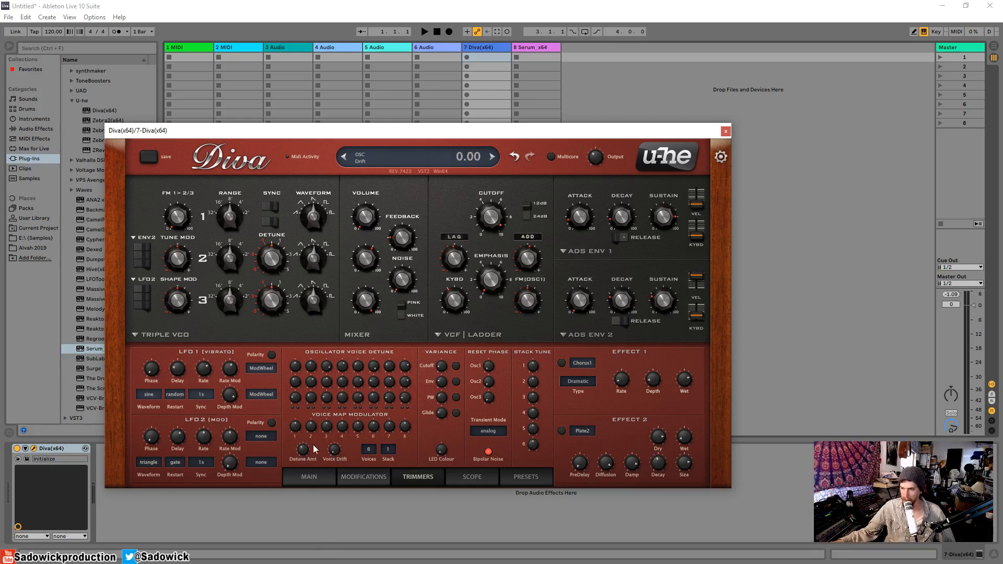
Adjust the voice drift in Diva's trimmers and reposition the Diva window over the session view.
drag(335, 452, 346, 421)
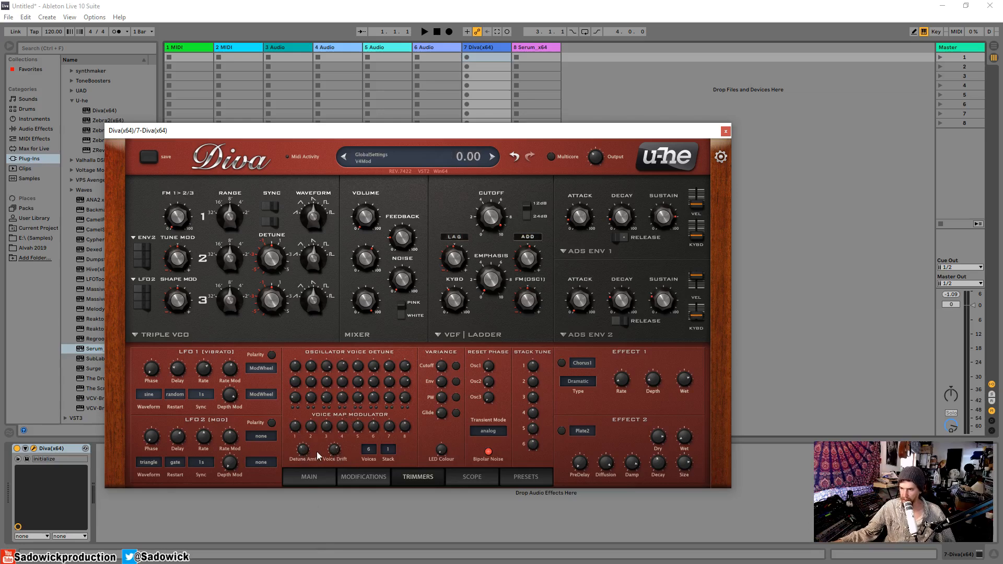
drag(344, 455, 342, 441)
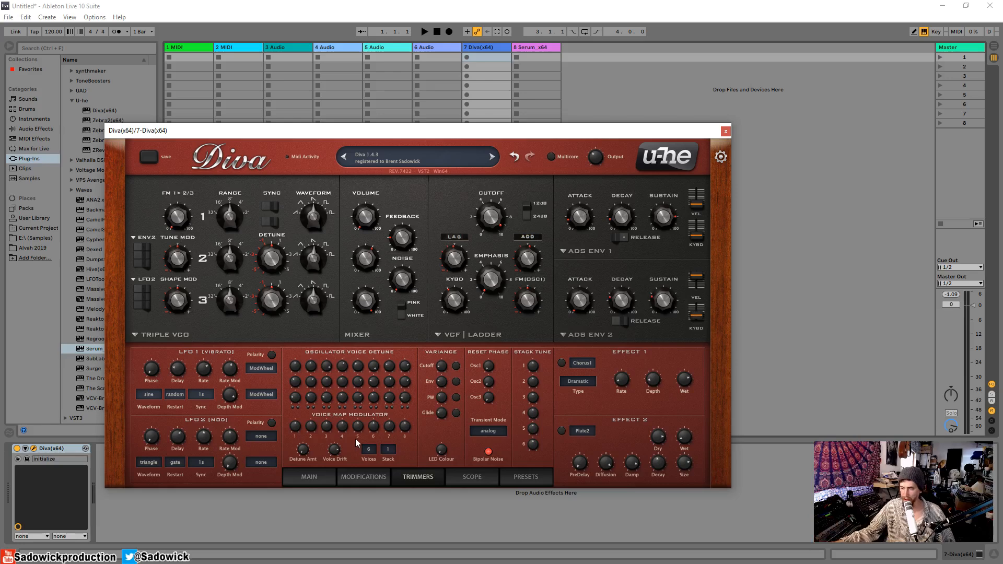
drag(391, 134, 367, 100)
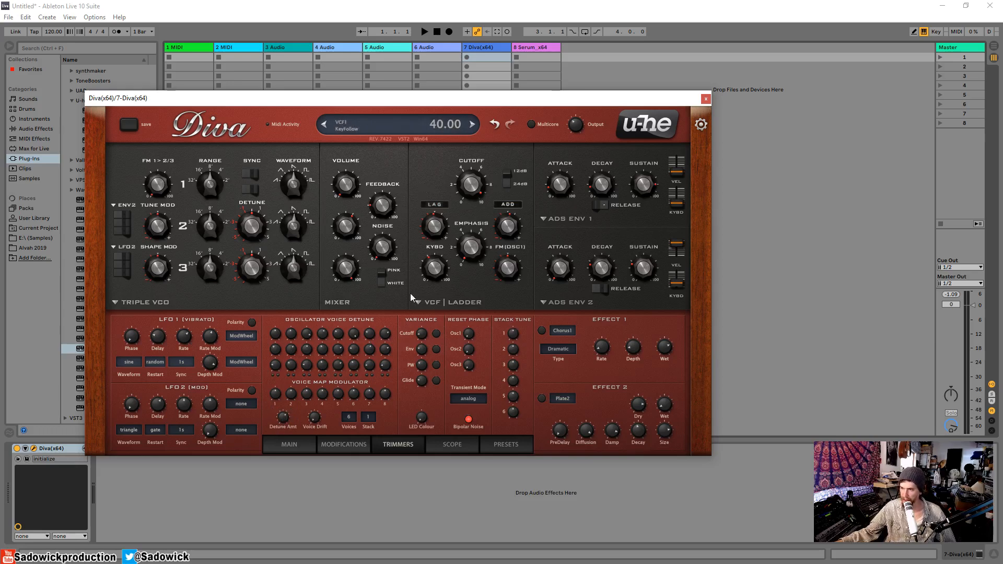
drag(473, 98, 493, 106)
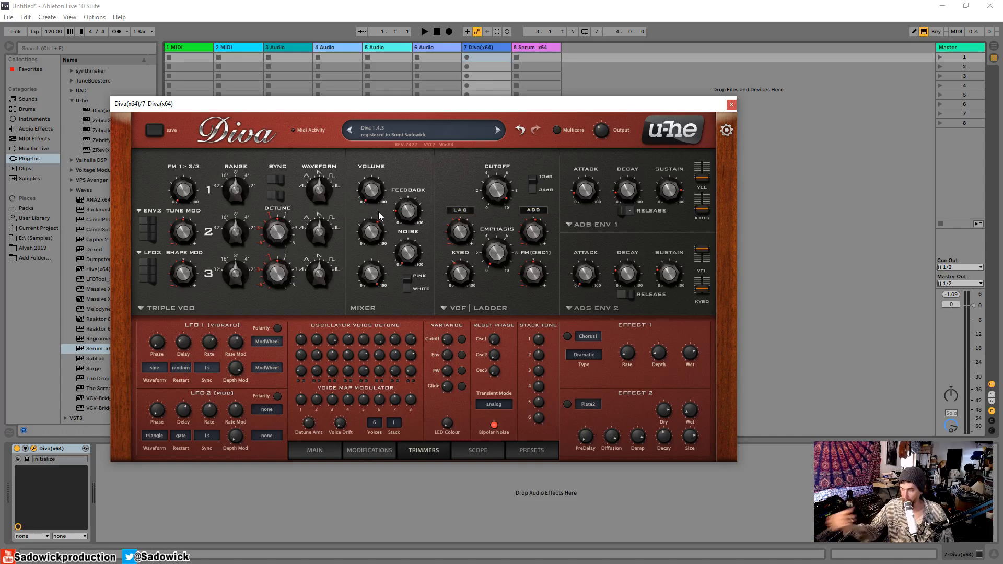
drag(534, 109, 502, 107)
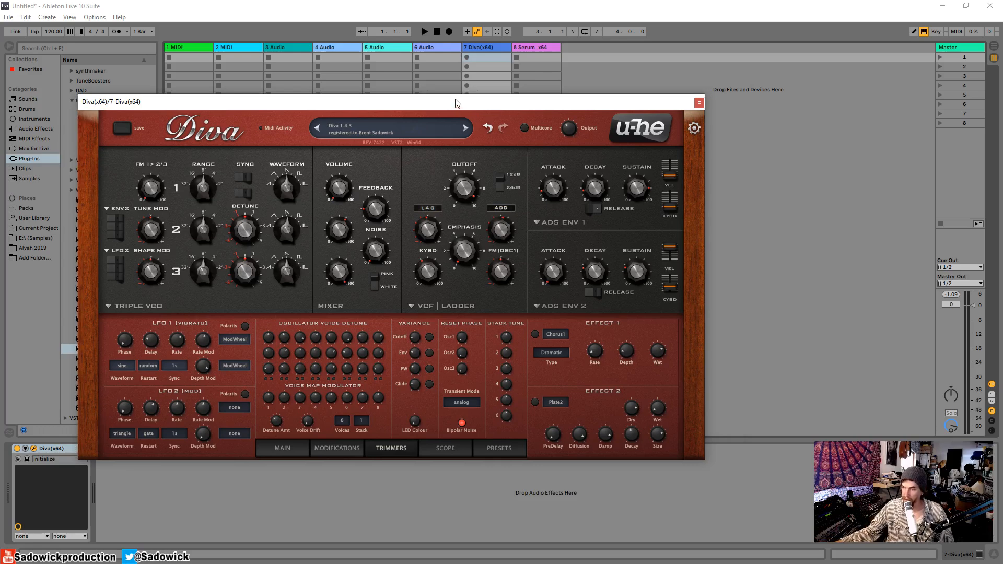
drag(536, 100, 512, 93)
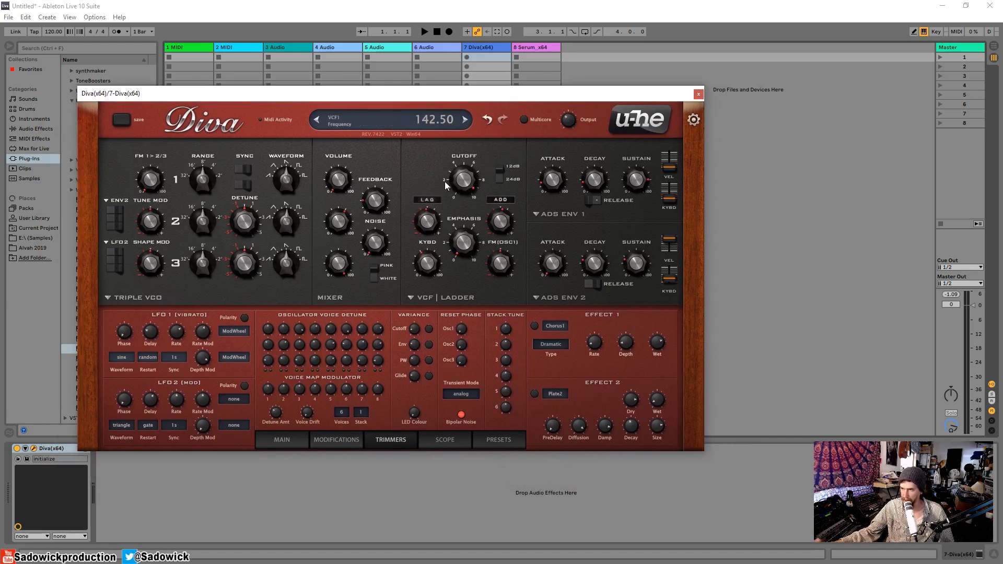
Sweep Diva's filter cutoff and set oscillator 2's mixer volume to 100.
mouse_move(470, 175)
mouse_down()
mouse_move(456, 202)
mouse_move(452, 193)
mouse_move(469, 181)
mouse_move(464, 214)
mouse_move(466, 175)
mouse_up()
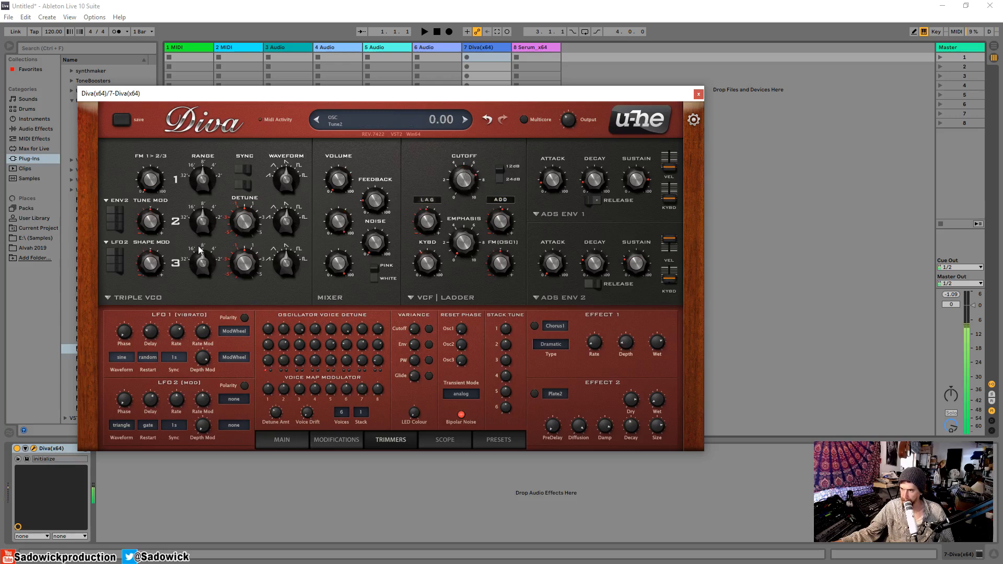
drag(458, 182, 459, 224)
click(347, 215)
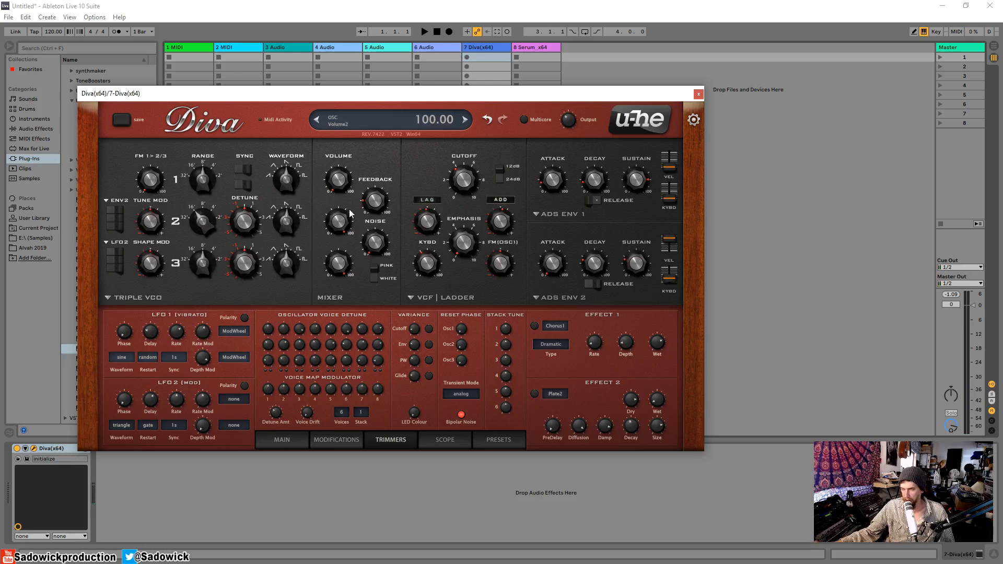
drag(474, 186, 472, 179)
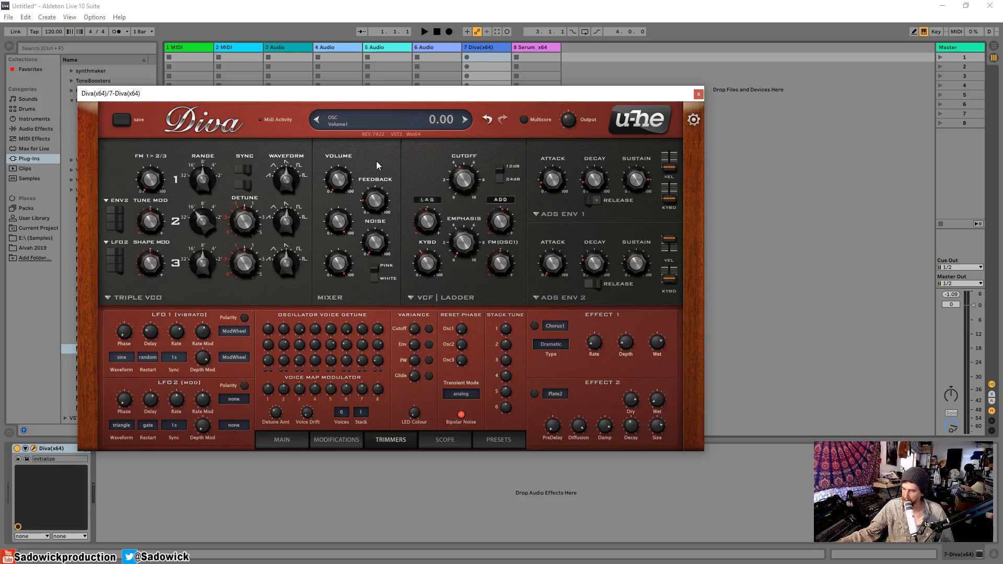
Vary the mixer's feedback amount up and down, and set it to 14.
drag(379, 97, 379, 87)
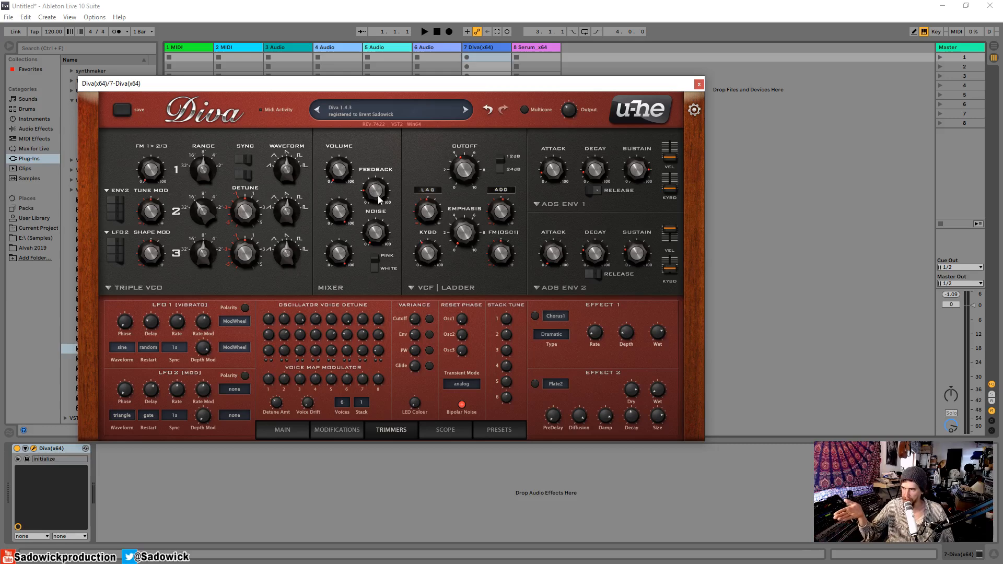
mouse_move(382, 190)
mouse_move(380, 196)
mouse_down()
mouse_move(378, 204)
mouse_move(384, 140)
mouse_move(379, 204)
mouse_up()
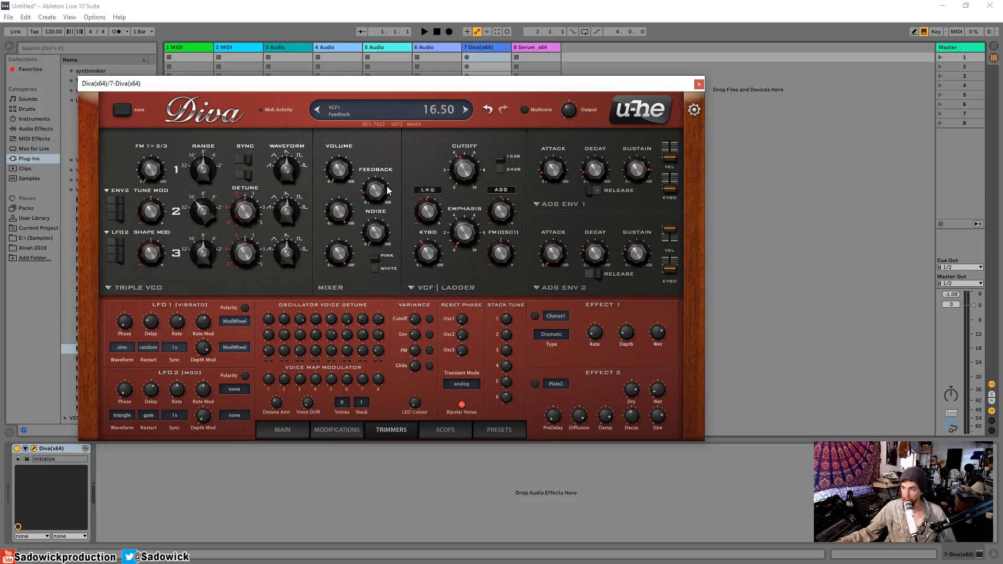
mouse_move(378, 193)
mouse_down()
mouse_move(387, 143)
mouse_move(381, 190)
mouse_move(379, 174)
mouse_up()
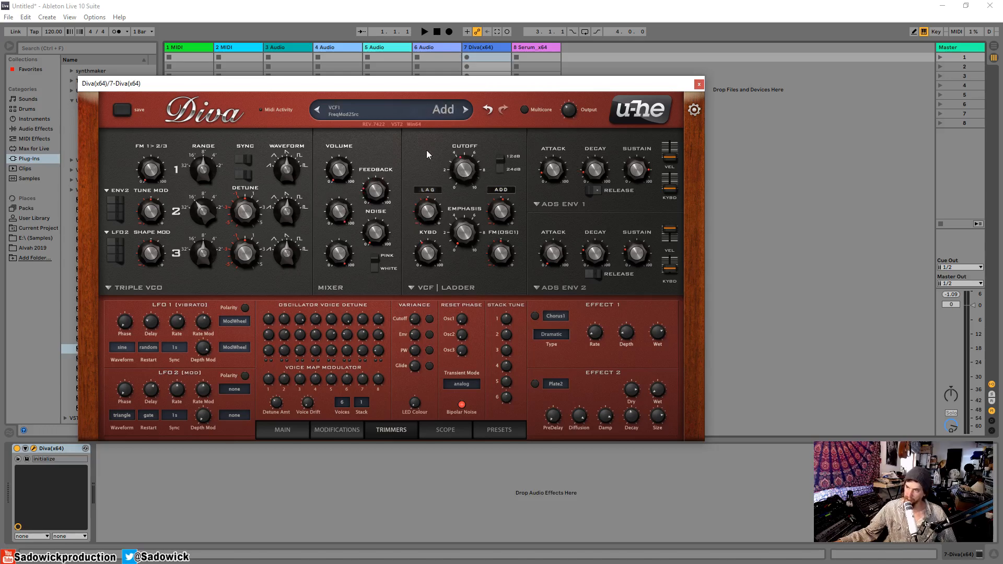
mouse_move(377, 196)
mouse_down()
mouse_move(376, 181)
mouse_move(368, 215)
mouse_move(371, 205)
mouse_up()
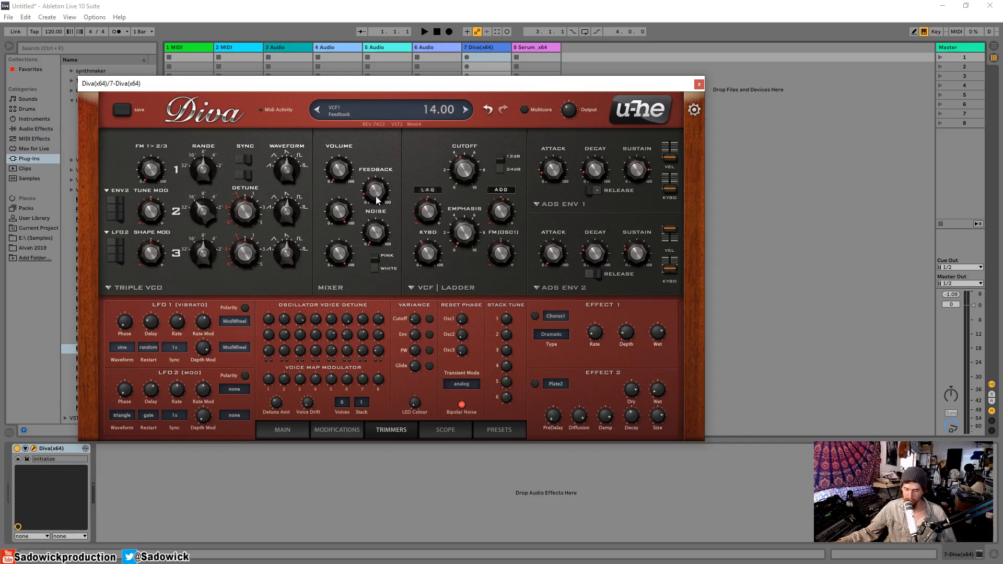
Push the feedback far up while opening the filter cutoff, and pull the feedback back down.
drag(377, 194, 381, 119)
drag(463, 171, 462, 144)
mouse_move(380, 189)
mouse_down()
mouse_move(367, 287)
mouse_move(378, 187)
mouse_move(372, 273)
mouse_move(371, 204)
mouse_up()
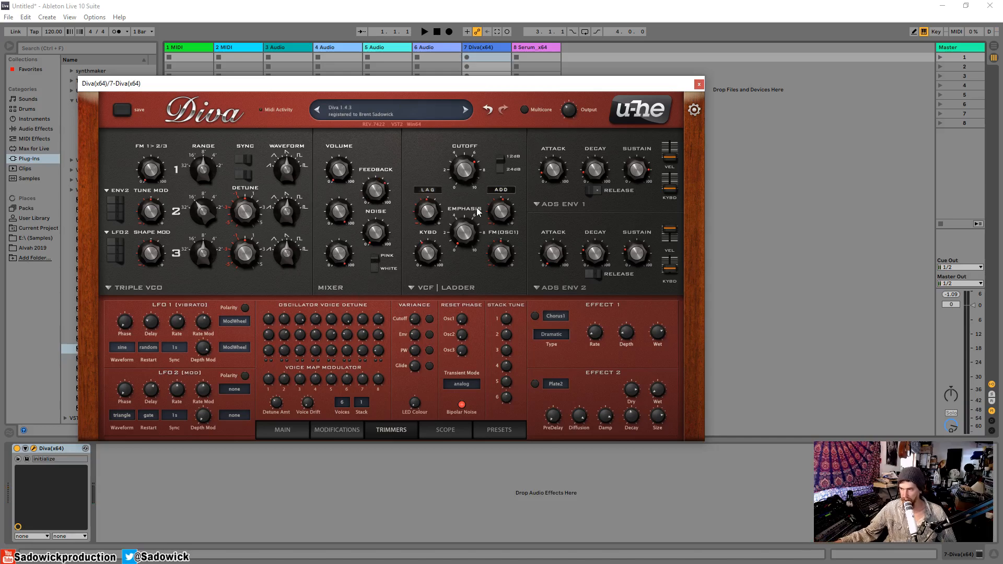
Shape the filter movement by adjusting the cutoff, its second modulation depth, and the decays of envelopes 1 and 2.
drag(432, 88, 479, 58)
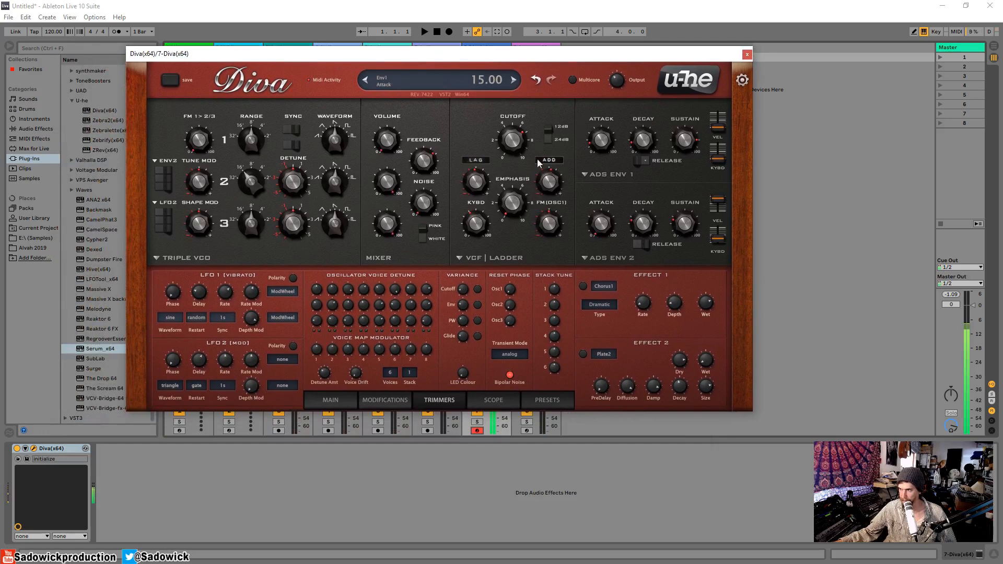
drag(549, 175, 549, 196)
drag(520, 145, 512, 189)
mouse_move(646, 140)
mouse_down()
mouse_move(649, 120)
mouse_move(652, 144)
mouse_up()
drag(650, 226, 645, 248)
mouse_move(548, 181)
mouse_down()
mouse_move(549, 166)
mouse_move(549, 180)
mouse_up()
drag(512, 125, 512, 132)
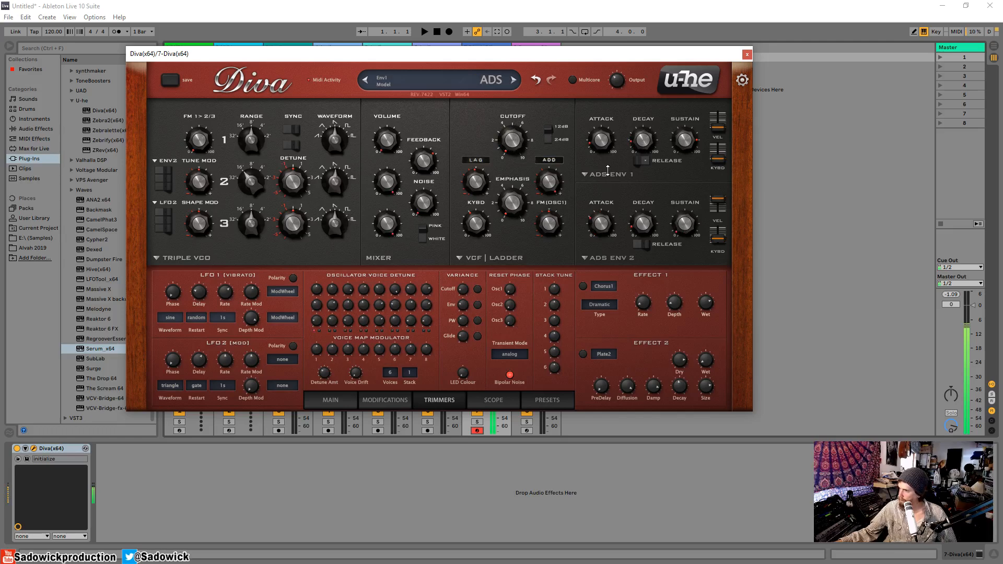
Raise the filter emphasis to 62.50 and beyond, open the cutoff, and increase the feedback.
drag(522, 194, 526, 178)
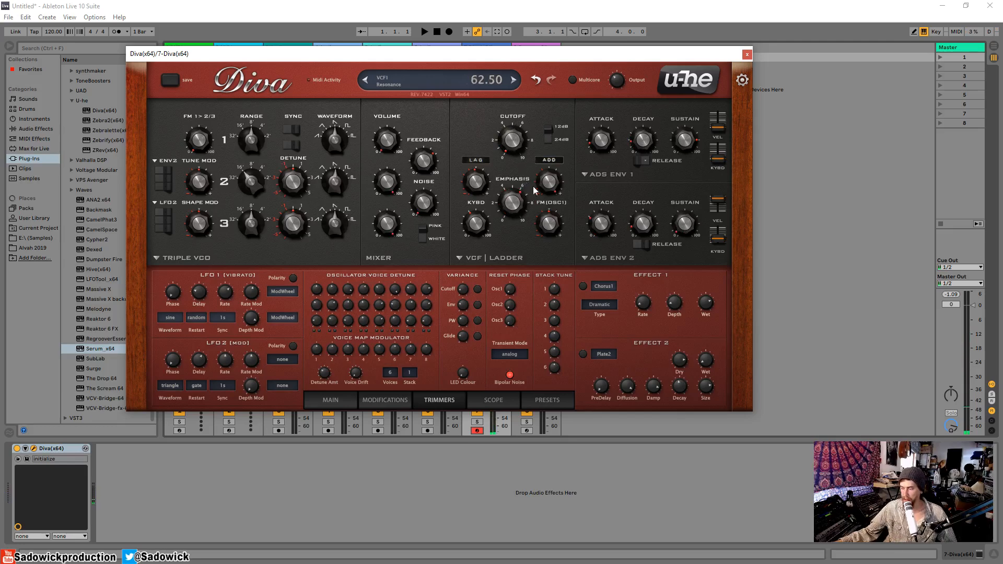
mouse_move(518, 246)
mouse_down()
mouse_move(518, 221)
mouse_move(519, 231)
mouse_up()
drag(514, 151, 505, 134)
drag(424, 162, 436, 104)
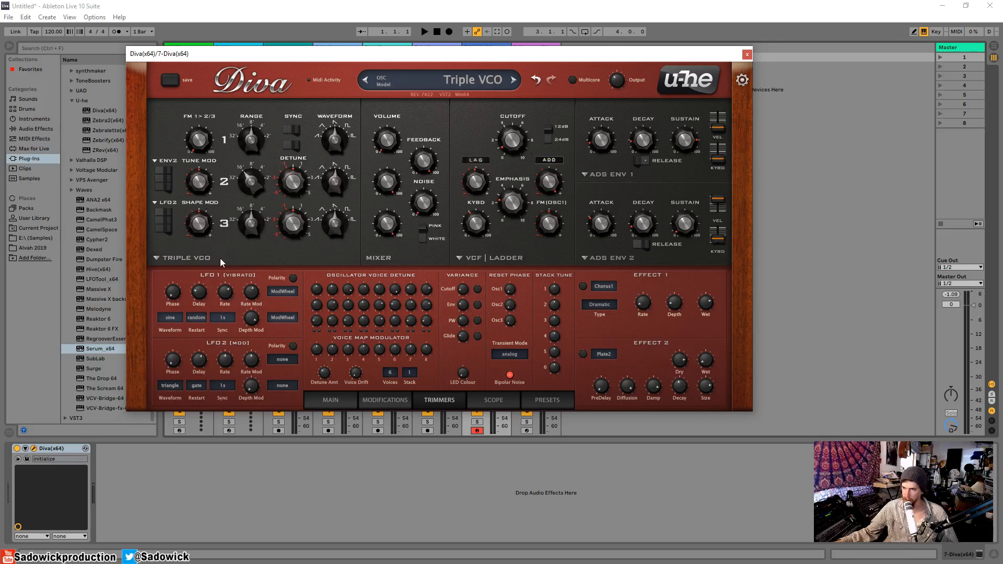
Switch Diva's oscillator model to Dual VCO.
click(190, 258)
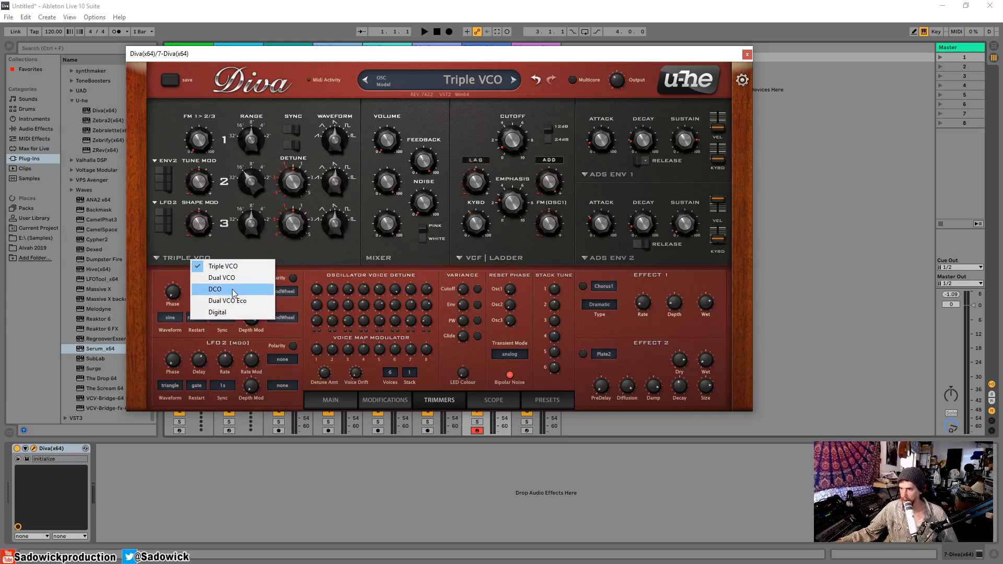
click(234, 277)
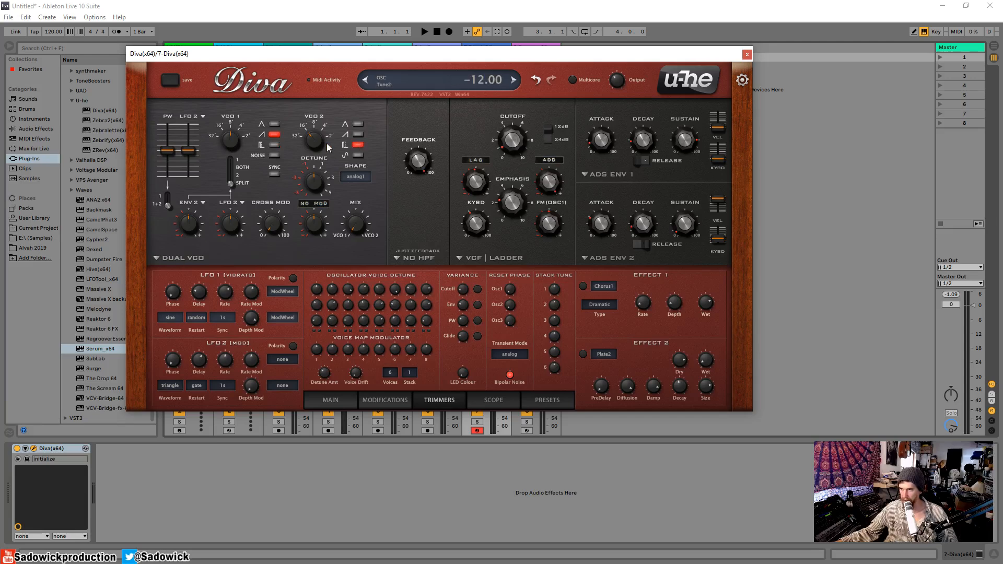
Switch the oscillator model to DCO, and try it with a different suboscillator shape and filter cutoff.
click(177, 258)
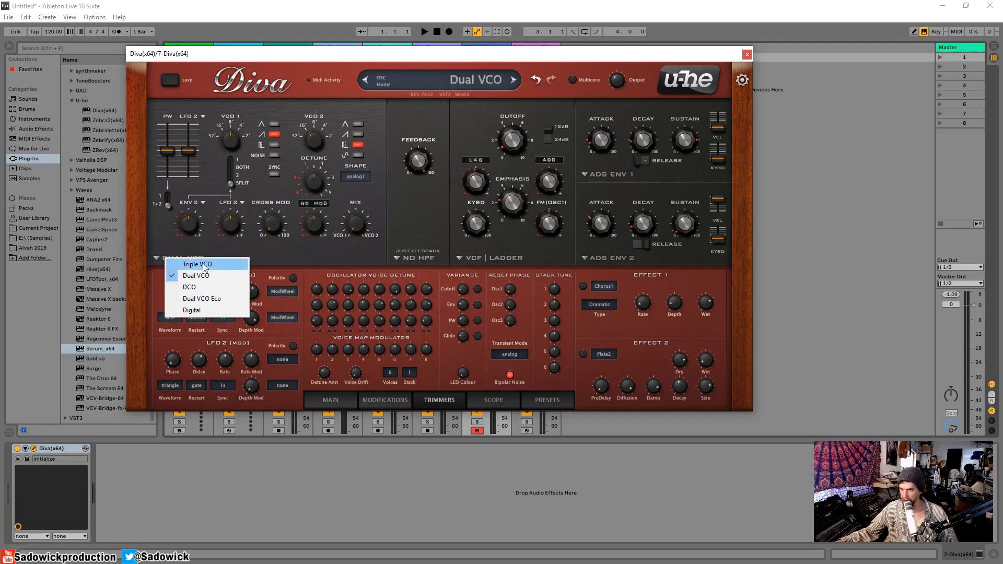
click(211, 289)
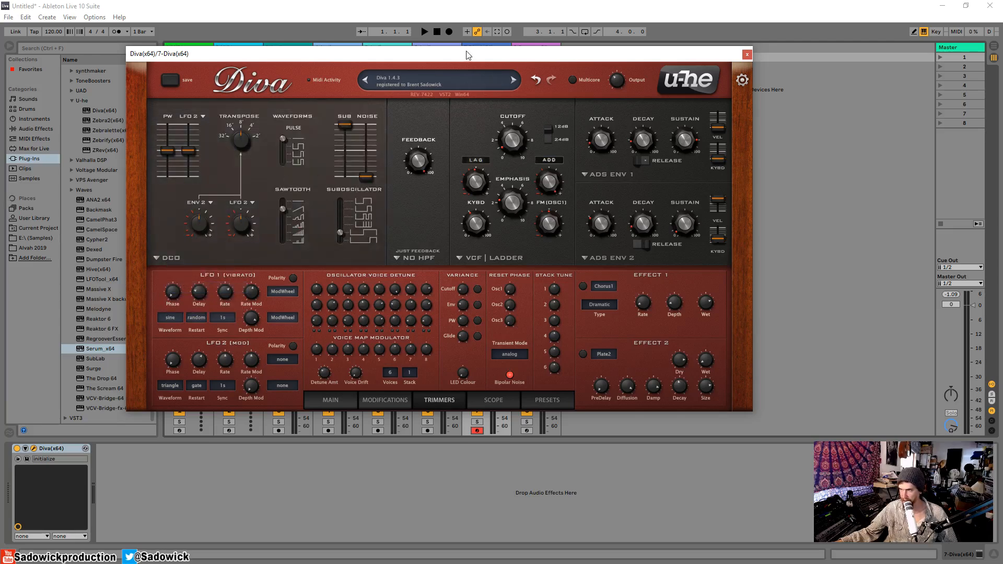
drag(471, 60, 451, 69)
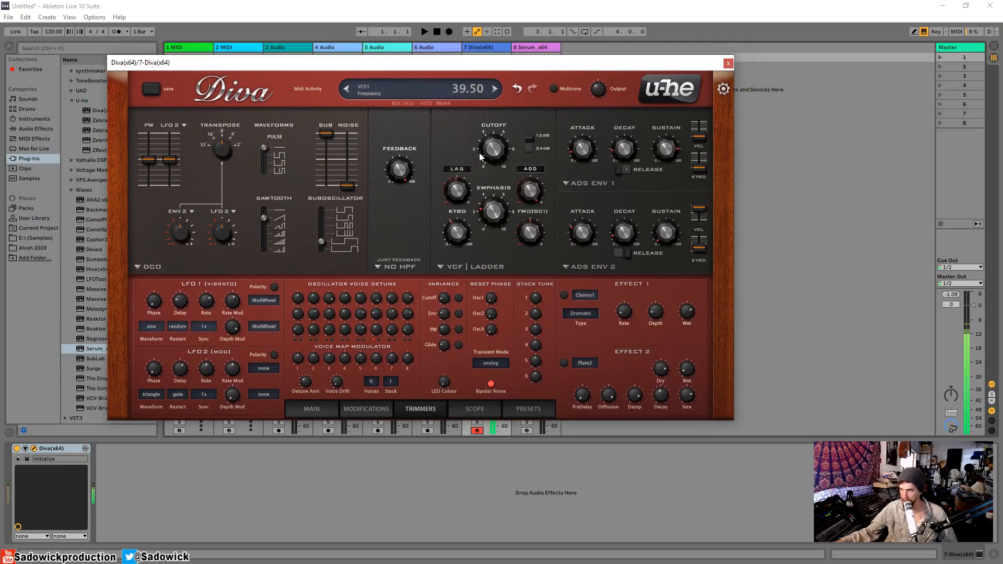
drag(497, 115, 495, 127)
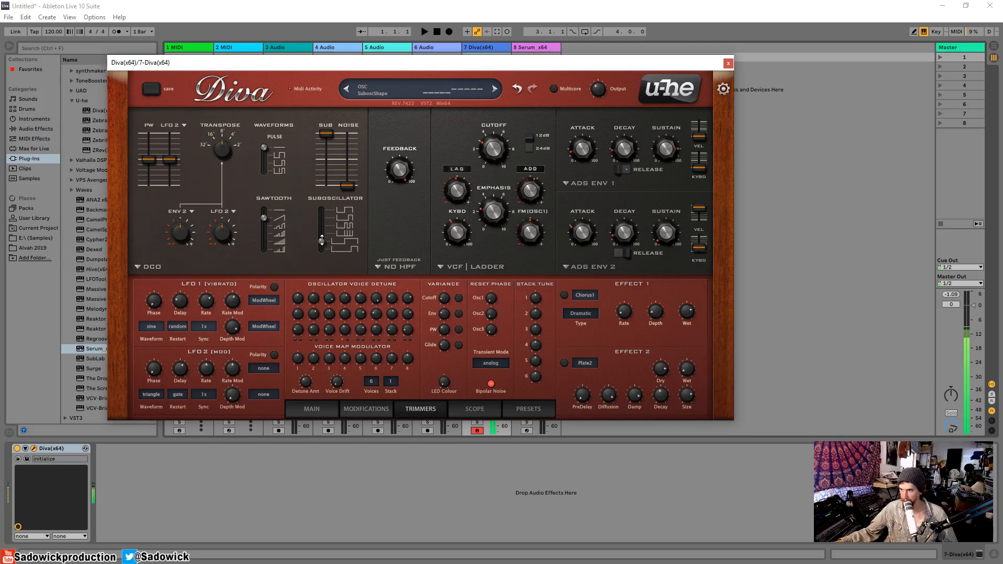
mouse_move(324, 241)
mouse_down()
mouse_move(323, 215)
mouse_move(324, 226)
mouse_up()
mouse_move(496, 149)
mouse_down()
mouse_move(495, 118)
mouse_move(489, 137)
mouse_up()
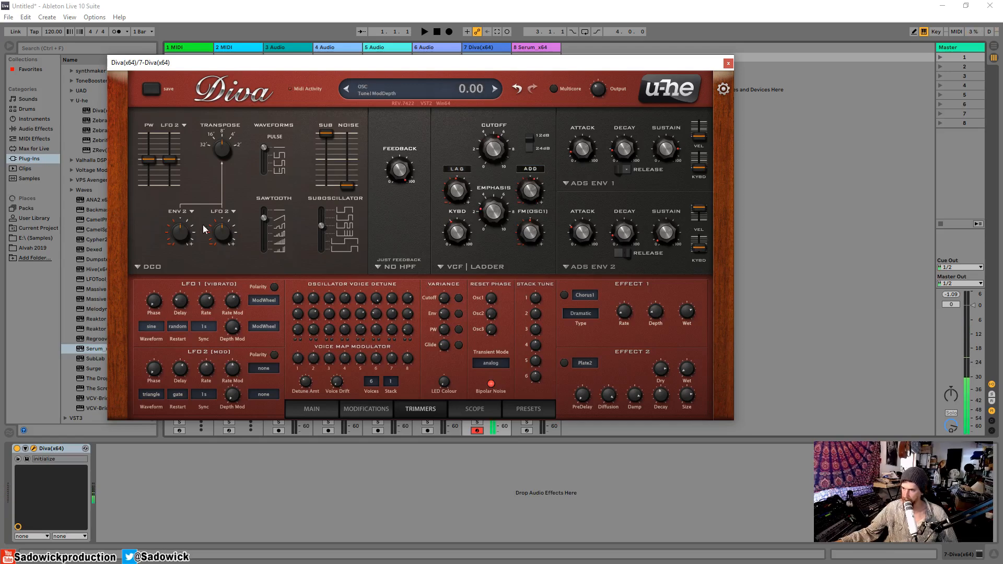
Switch the oscillator model to Dual VCO Eco, and raise the filter cutoff and feedback.
click(152, 267)
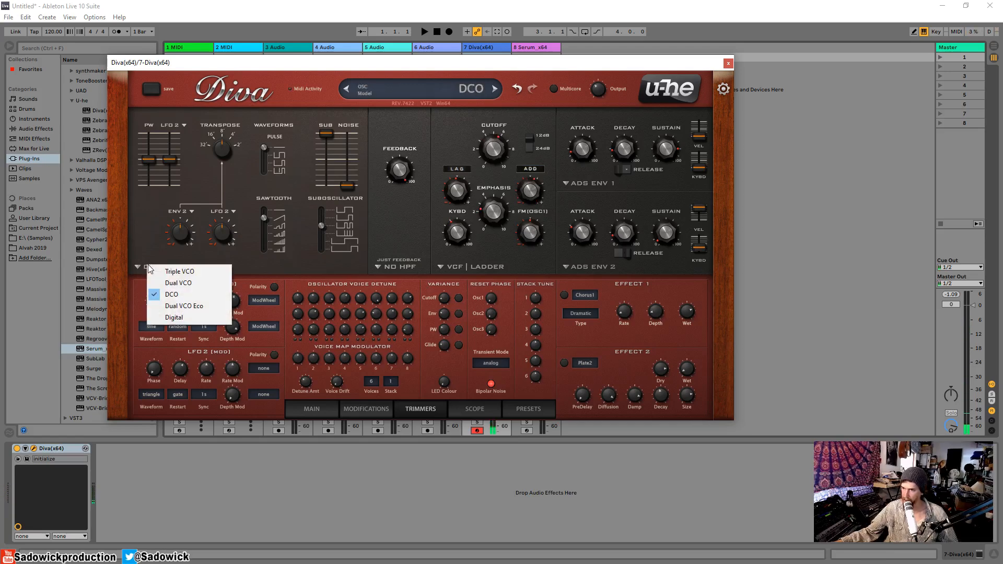
click(199, 306)
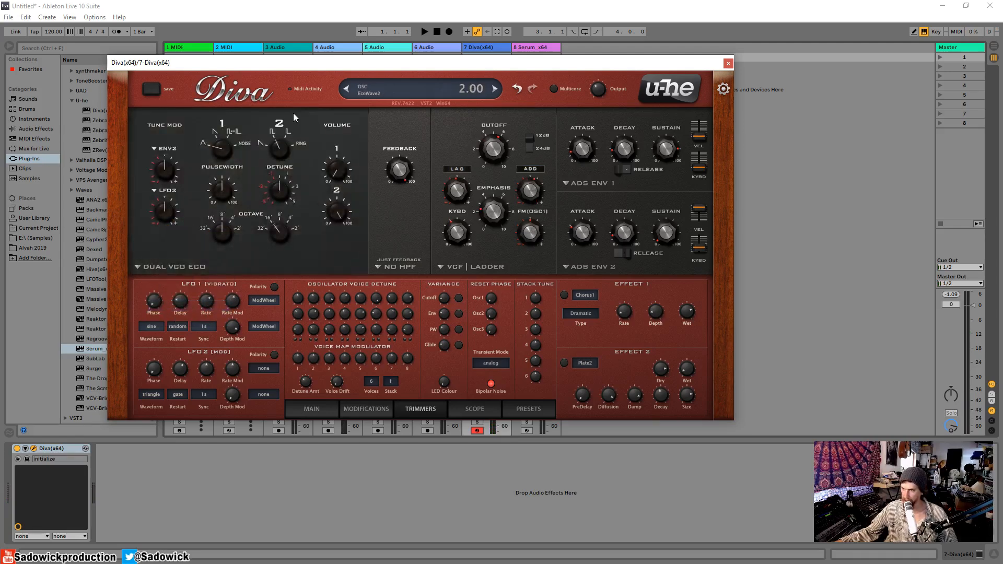
drag(500, 149, 497, 132)
drag(399, 169, 397, 128)
Switch the oscillator model to Triple VCO and move the plug-in window clear of the browser.
click(174, 267)
click(176, 275)
drag(414, 62, 401, 65)
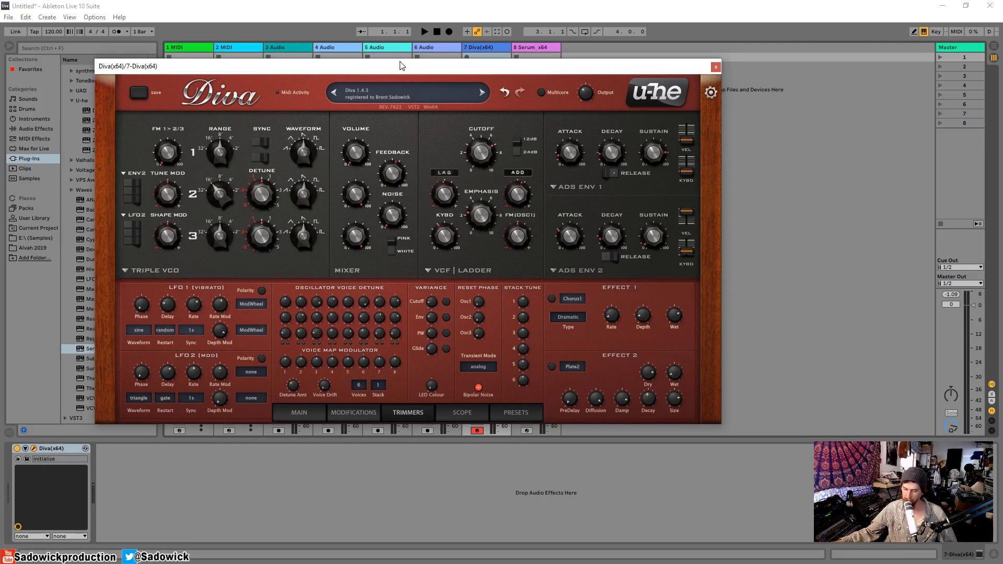
drag(427, 74, 546, 44)
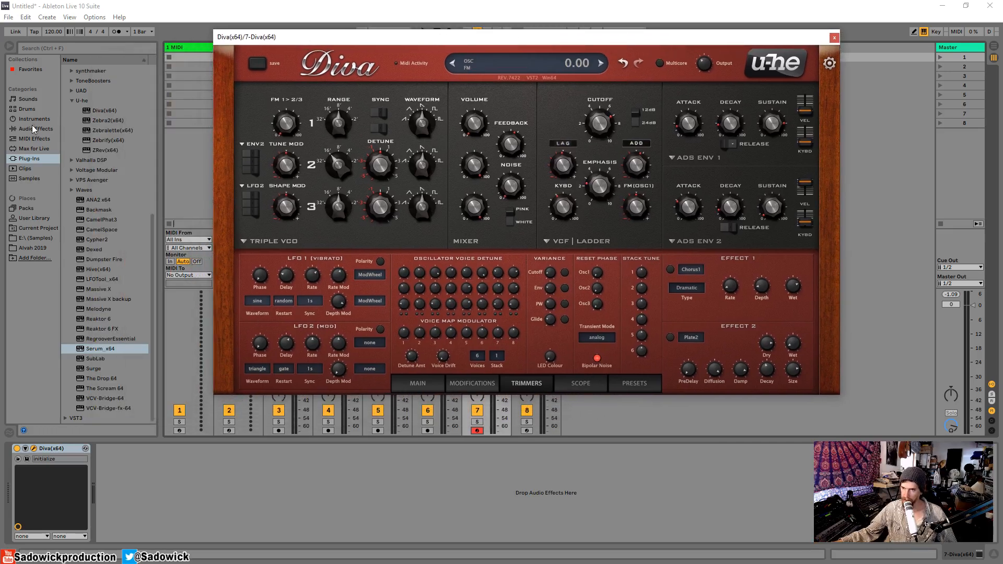
Insert an Arpeggiator MIDI effect before Diva and set its rate to 1/16.
click(31, 138)
drag(86, 70, 52, 481)
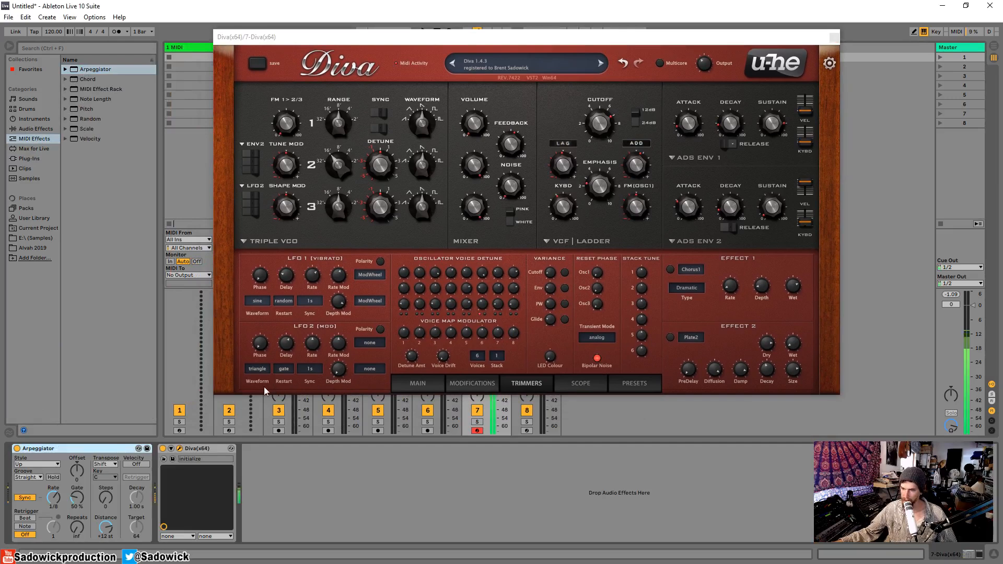
click(53, 498)
drag(54, 497, 54, 504)
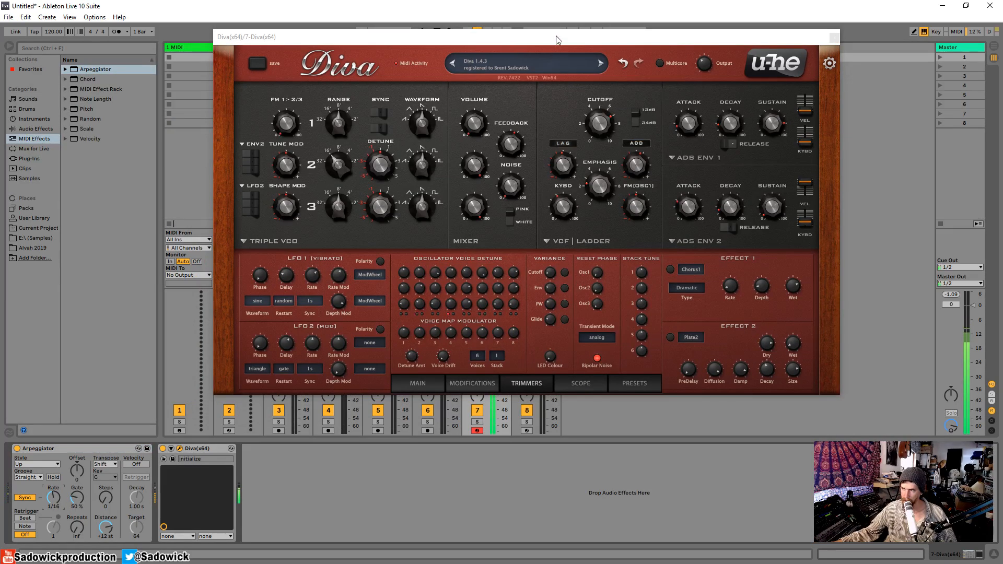
Shape the arpeggiated sound by adjusting the filter cutoff and emphasis, raising the feedback, and lengthening the envelope 1 decay.
drag(556, 36, 466, 92)
drag(510, 180, 504, 211)
drag(425, 202, 424, 165)
drag(510, 175, 509, 164)
drag(506, 234, 507, 247)
mouse_move(641, 180)
mouse_down()
mouse_move(644, 196)
mouse_move(684, 182)
mouse_move(646, 192)
mouse_move(642, 169)
mouse_up()
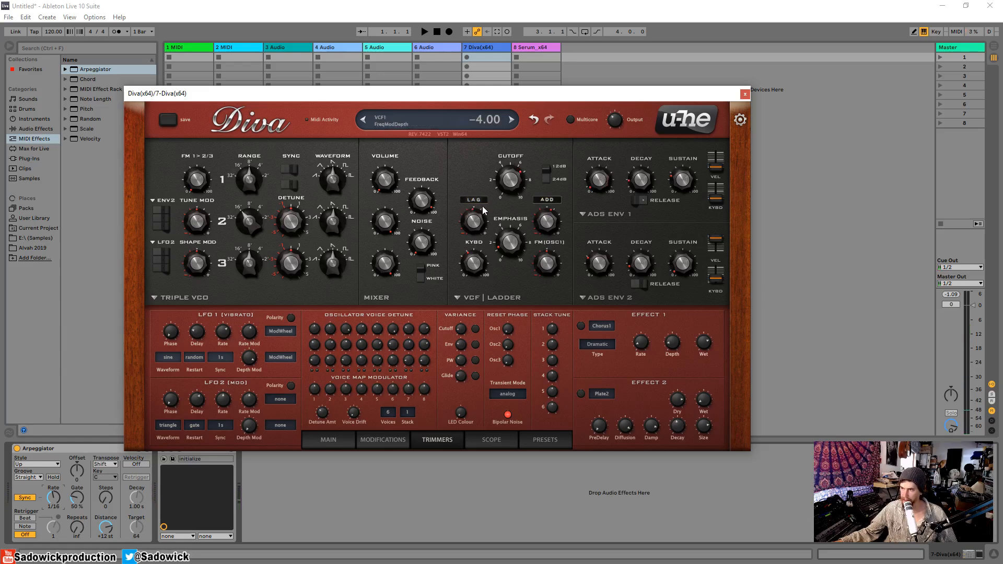
Adjust the detune amount, an oscillator voice detune trimmer and the voice drift, and open the filter cutoff.
drag(352, 93, 378, 69)
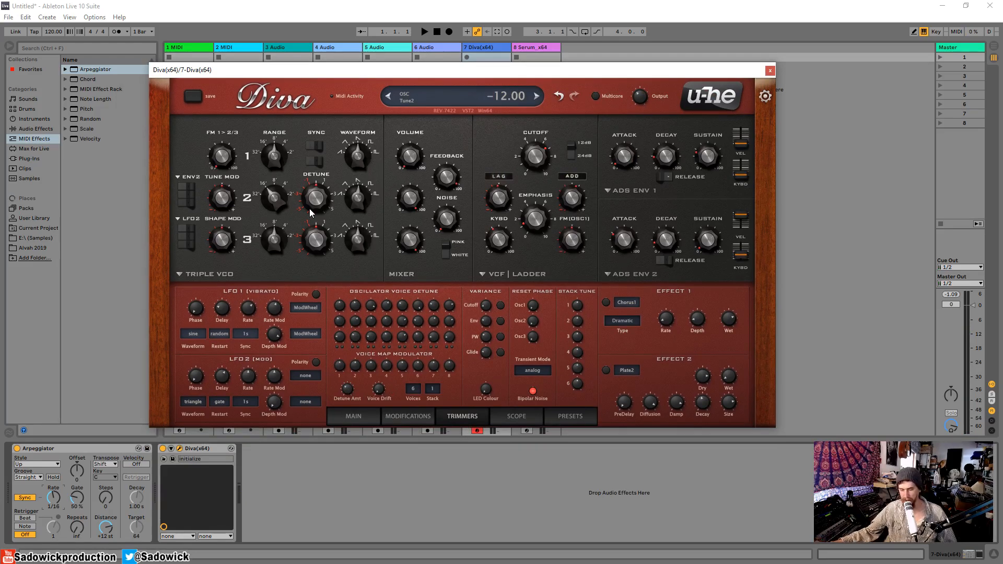
drag(390, 71, 381, 62)
drag(339, 381, 393, 417)
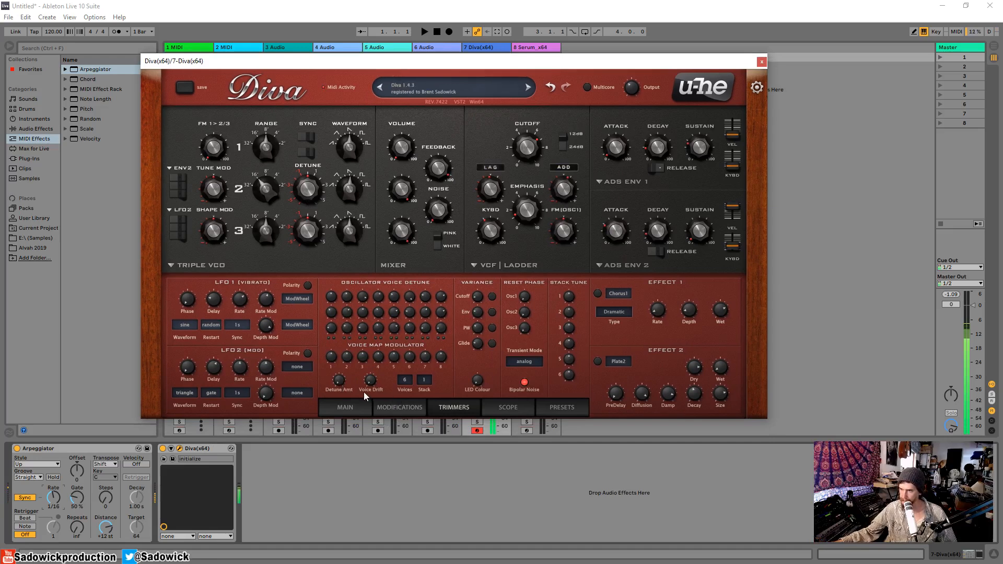
drag(339, 382, 342, 356)
drag(342, 330, 350, 344)
mouse_move(372, 379)
mouse_down()
mouse_move(372, 344)
mouse_move(370, 361)
mouse_up()
drag(521, 169, 519, 131)
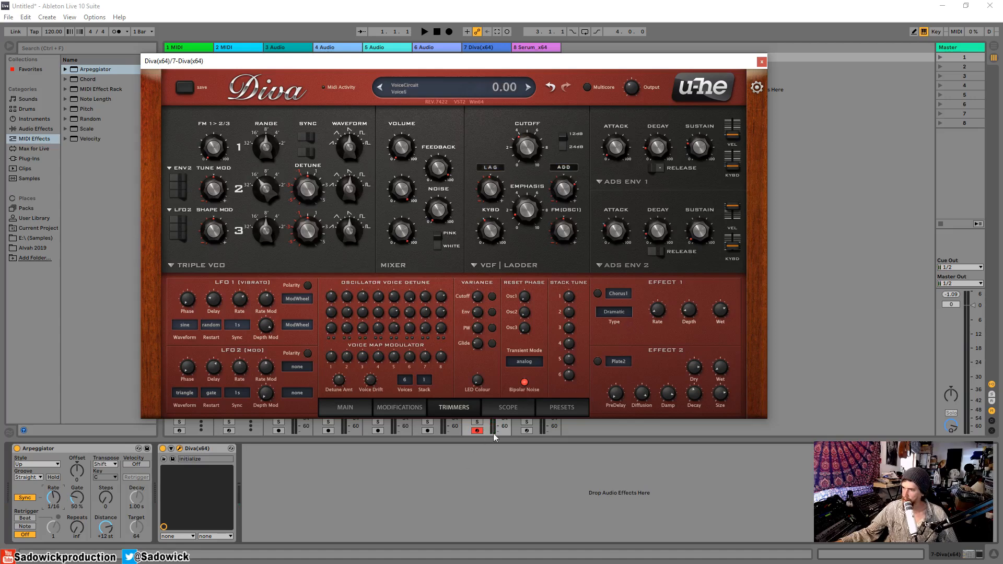
Turn off the Arpeggiator and raise the filter cutoff to view the raw waveform in the scope.
click(507, 410)
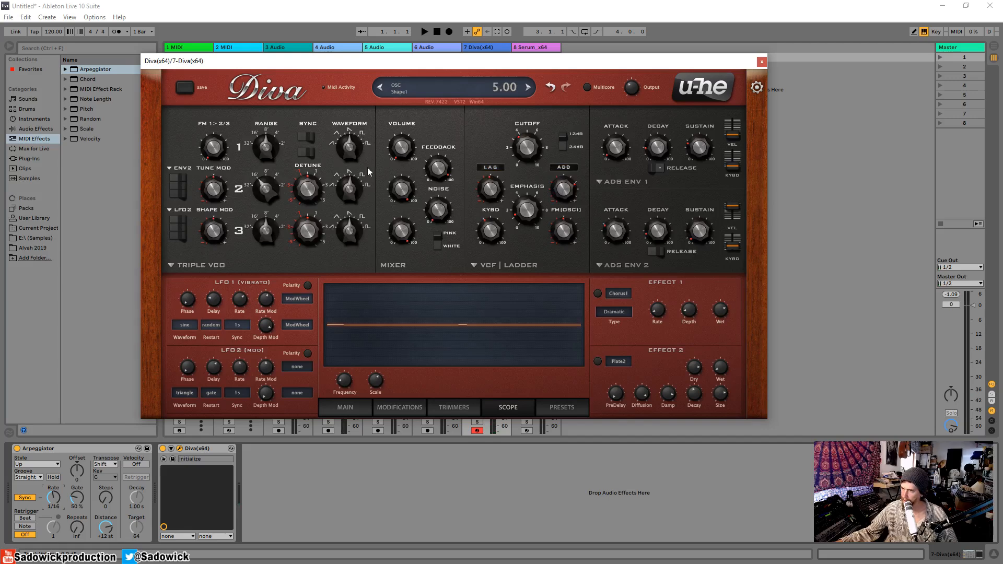
click(16, 448)
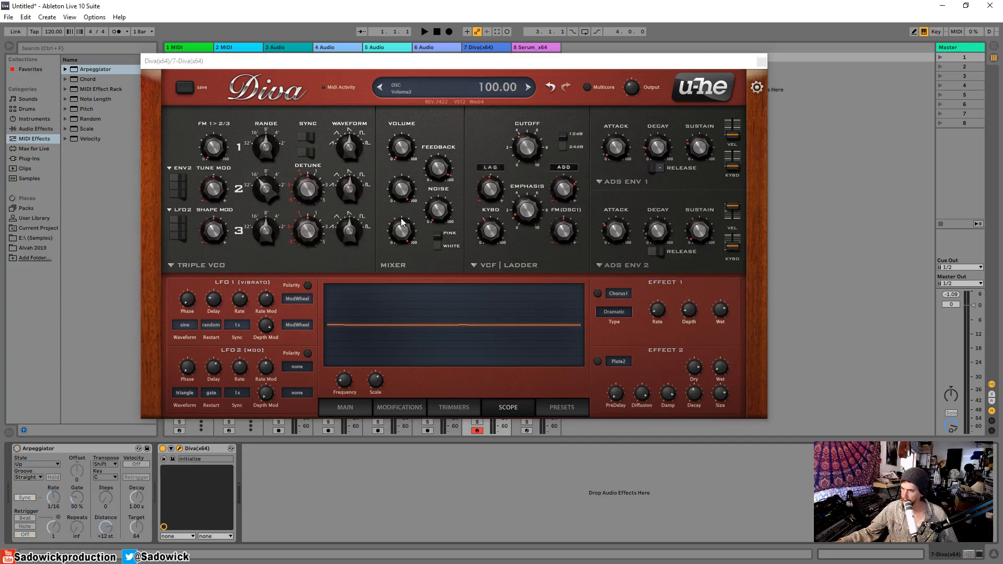
drag(407, 137, 509, 84)
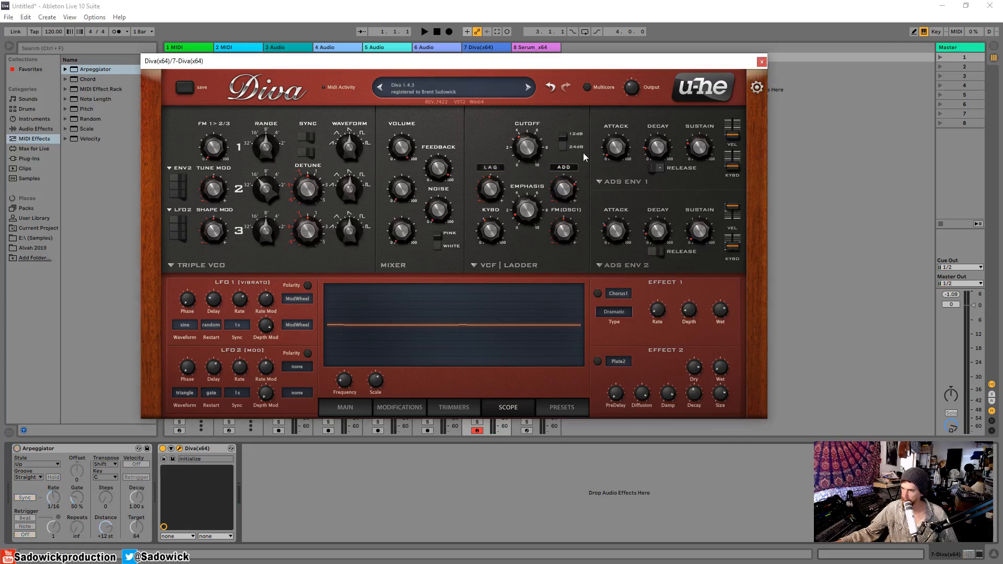
drag(527, 145, 529, 61)
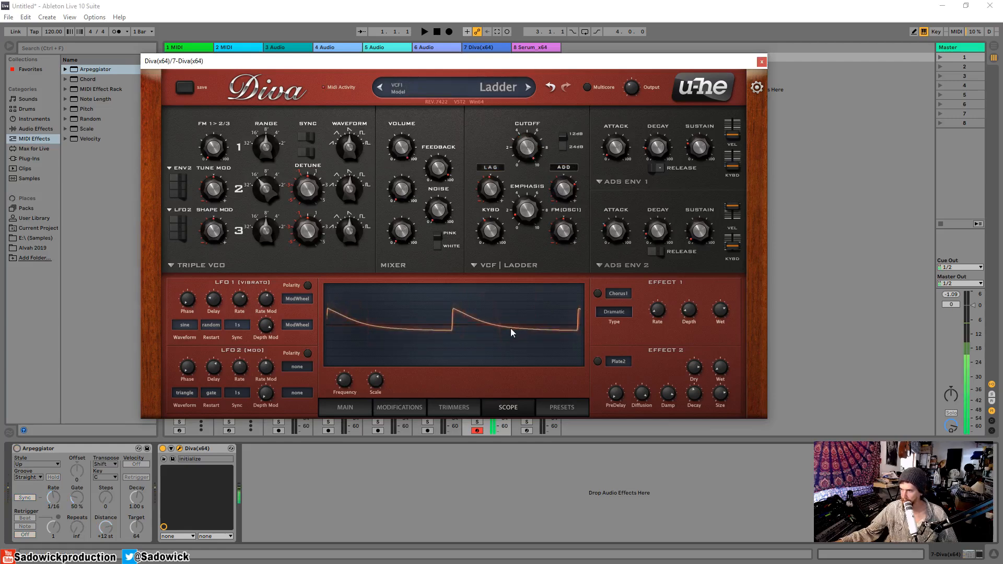
Set the voice drift to 0.00 and adjust the detune amount in the trimmers.
click(454, 407)
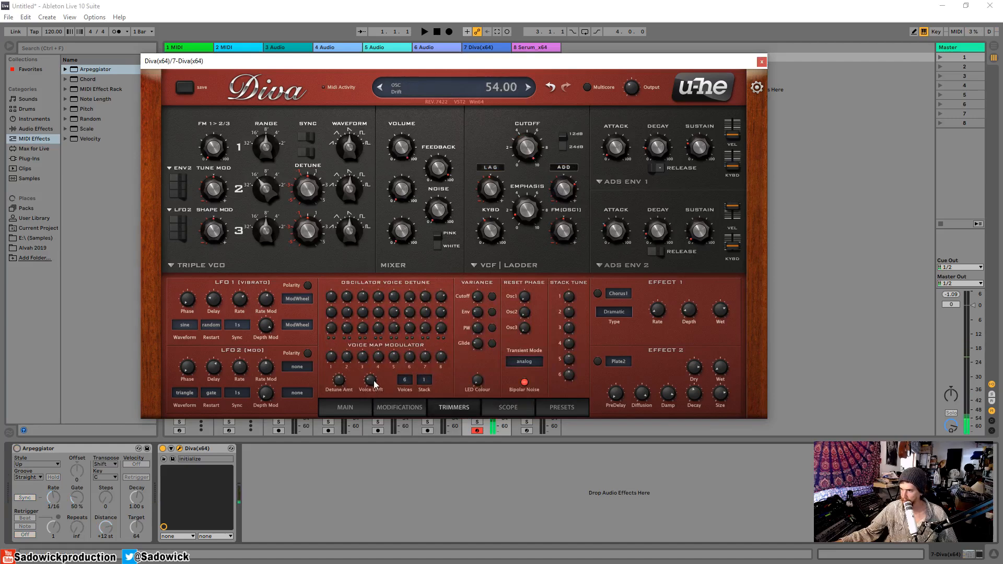
click(521, 413)
click(456, 411)
drag(343, 379, 346, 355)
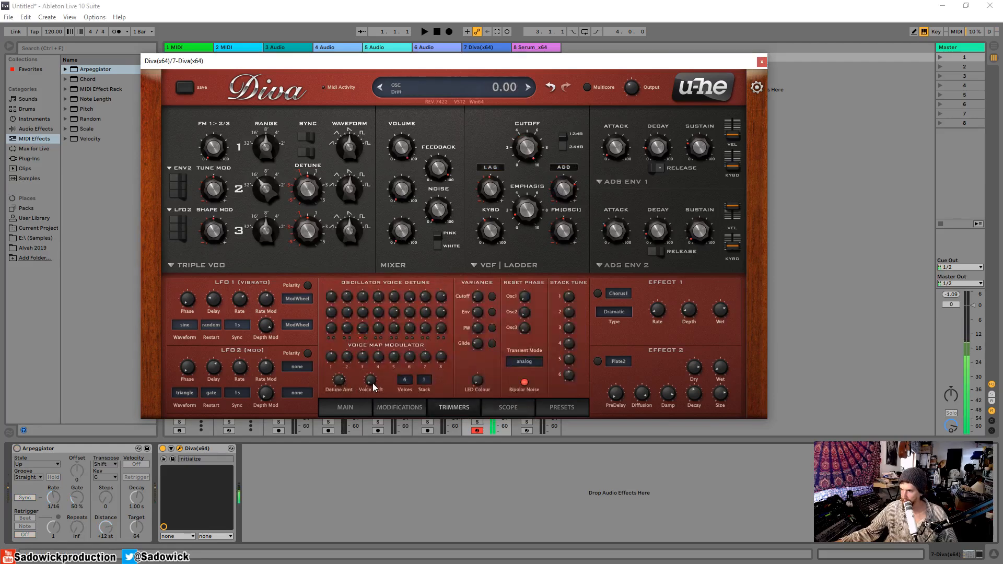
Display the scope and set its frequency to -3.40 to examine the waveform.
click(508, 409)
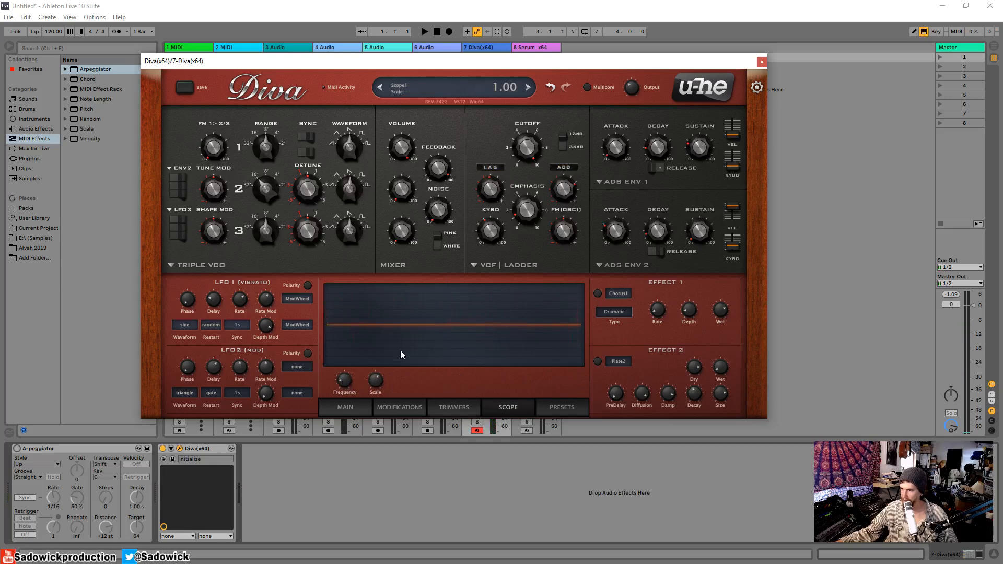
drag(380, 383, 344, 401)
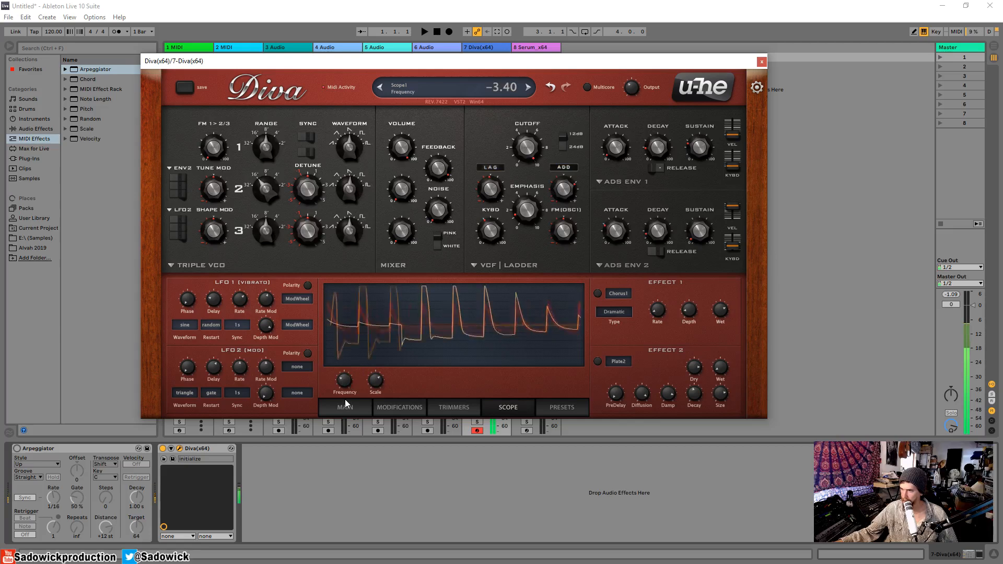